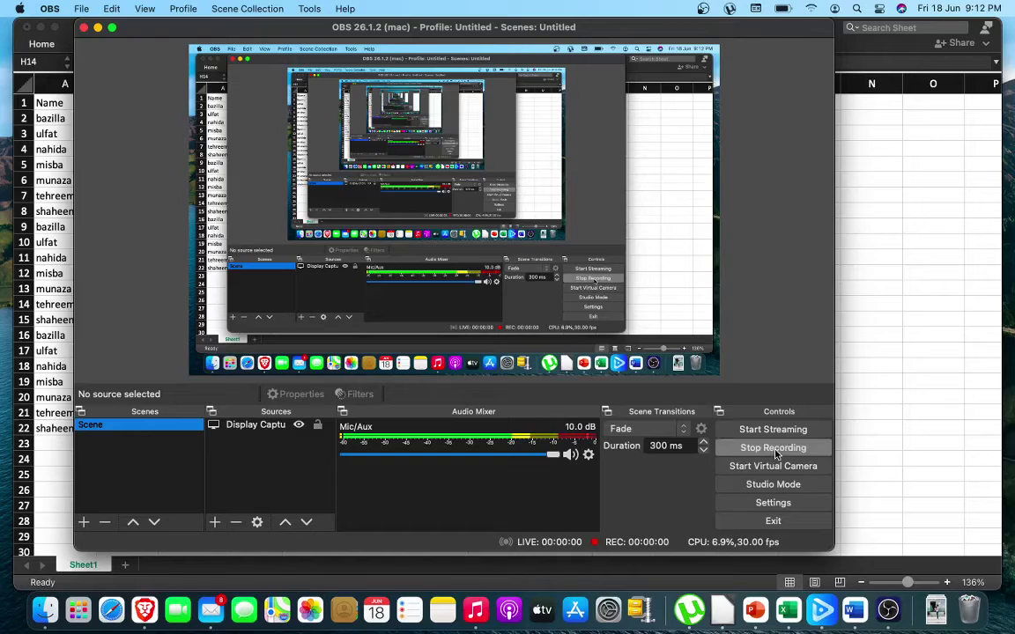
Step: Add a new blank Sheet2 to the workbook and zoom in on it
{"action": "left_click", "coordinate": [865, 421]}
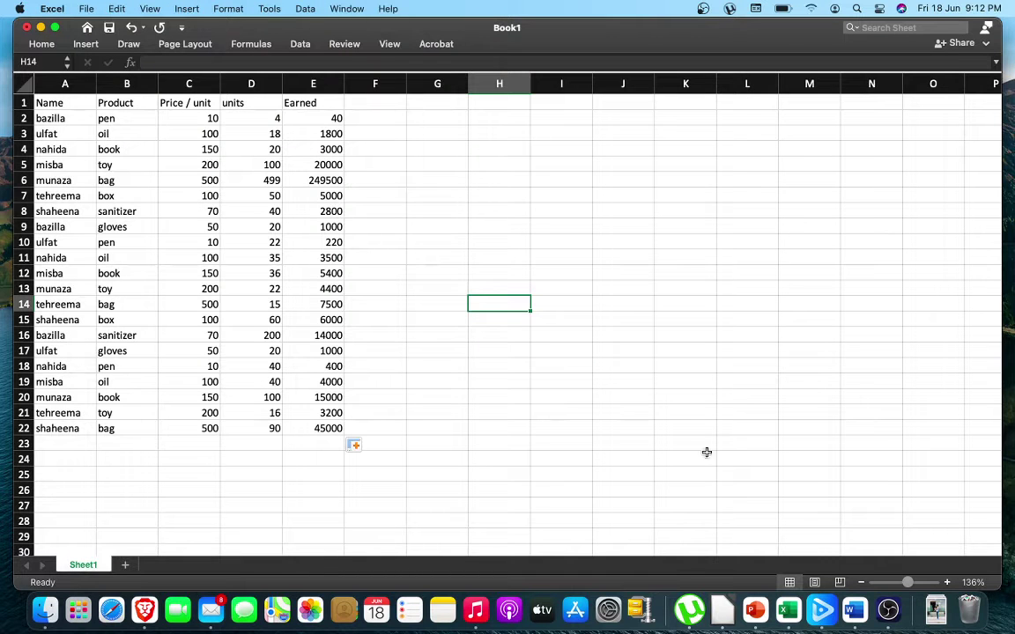
{"action": "left_click", "coordinate": [128, 566]}
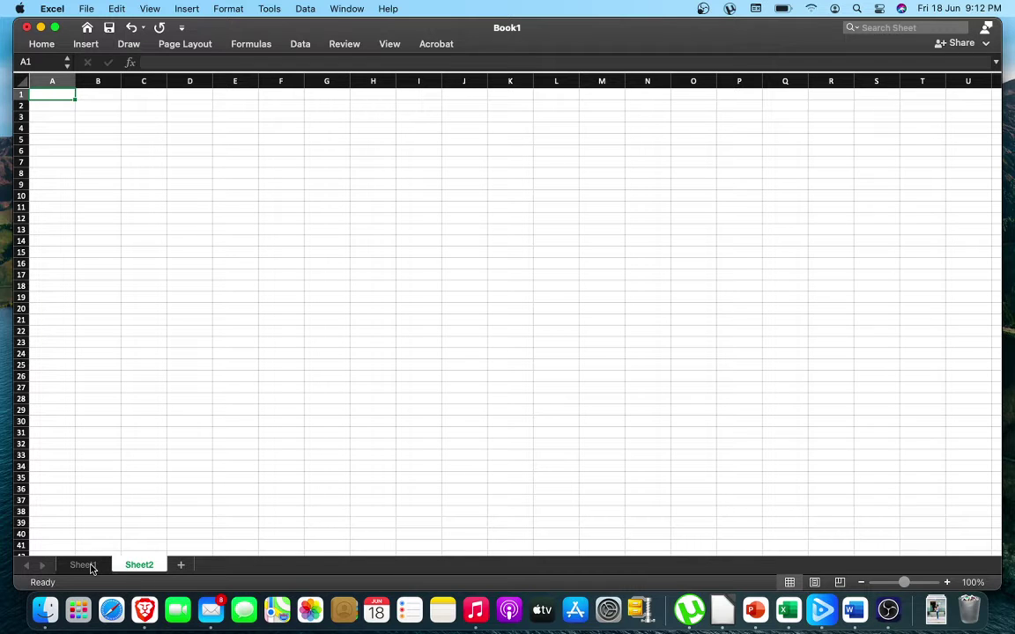
{"action": "left_click", "coordinate": [947, 583]}
{"action": "left_click", "coordinate": [947, 582]}
{"action": "left_click", "coordinate": [946, 583]}
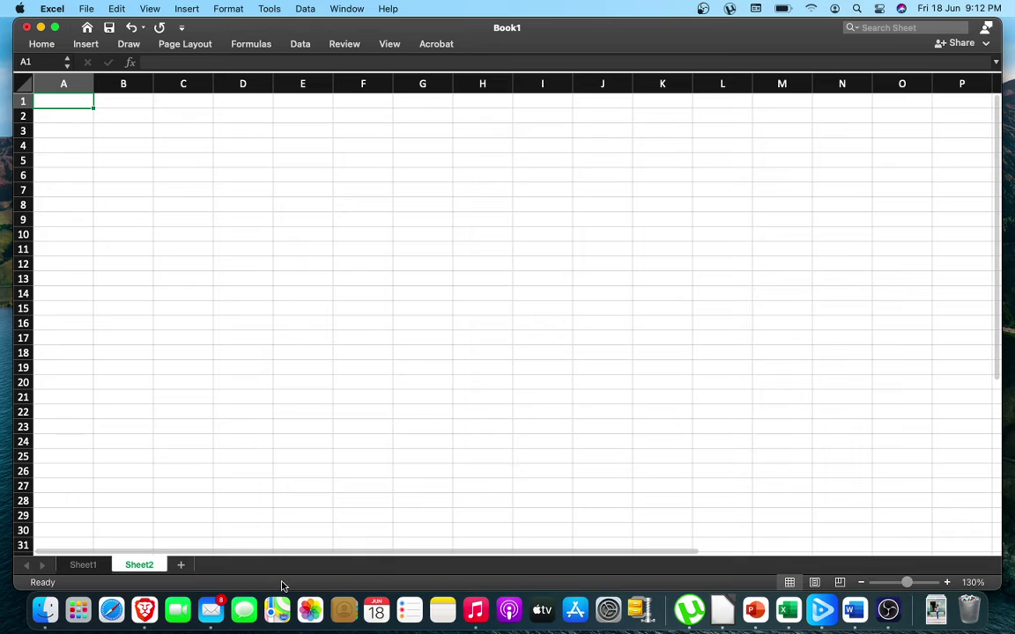
Step: Return to the Sheet1 sales table and zoom it to 150%
{"action": "left_click", "coordinate": [69, 564]}
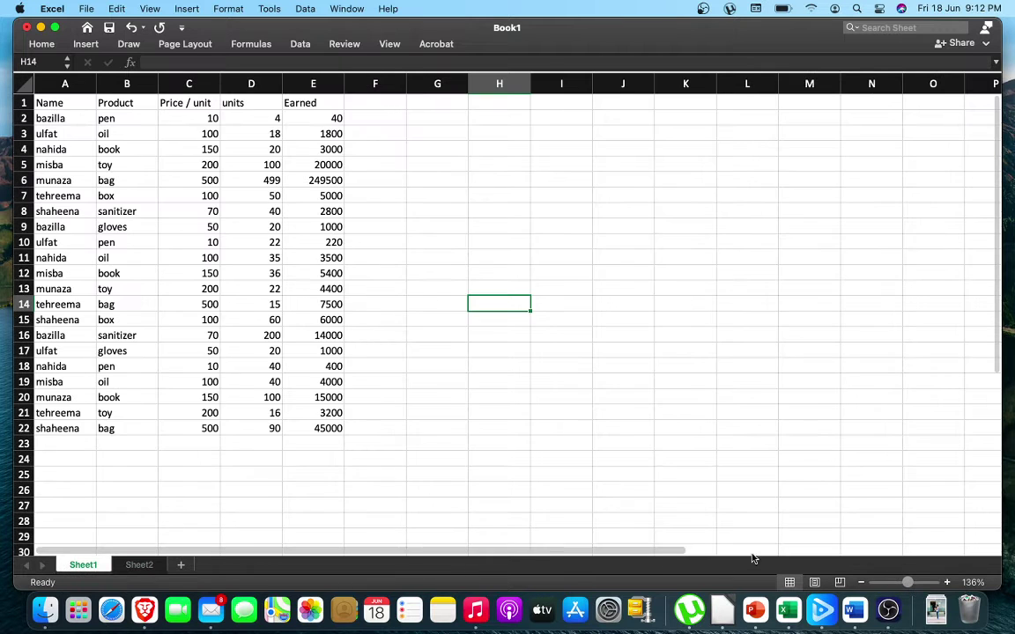
{"action": "left_click", "coordinate": [946, 582]}
{"action": "left_click", "coordinate": [947, 583]}
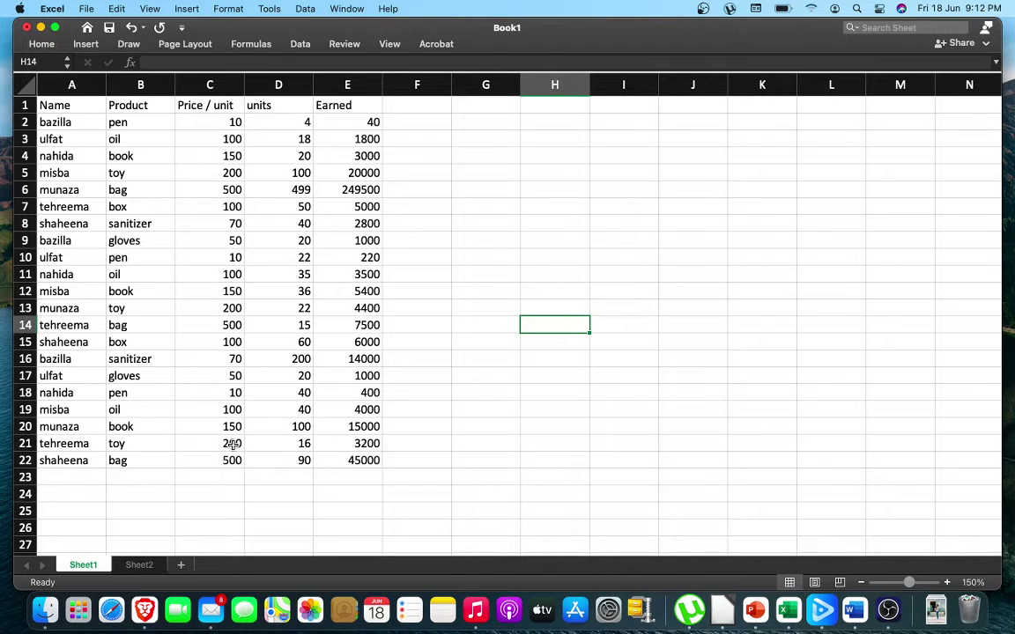
Step: Select the header cells A1:E1 and expand the full Home formatting tools
{"action": "left_click", "coordinate": [64, 102]}
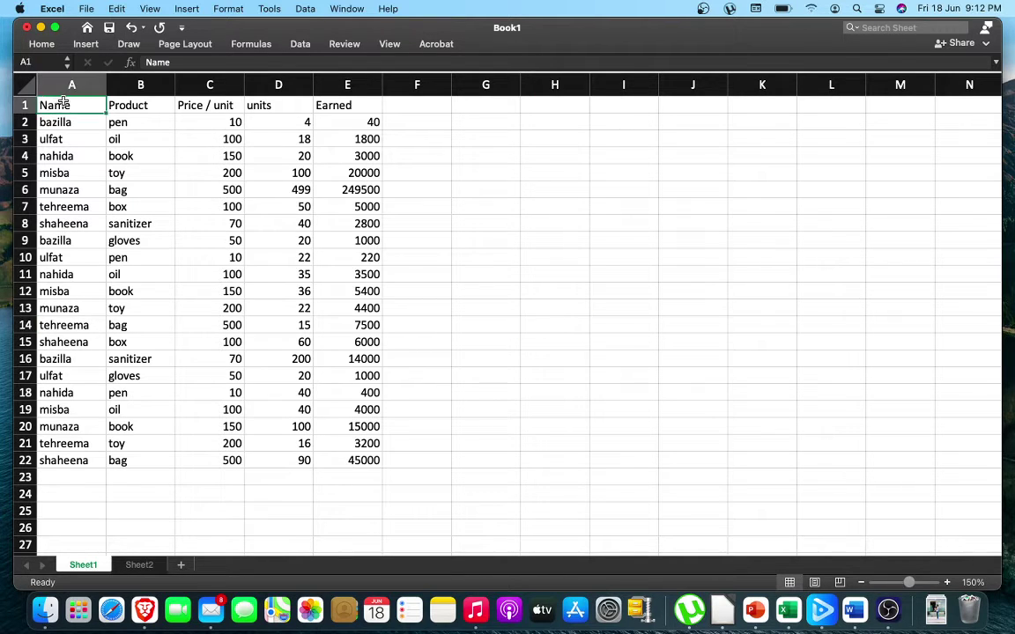
{"action": "key", "text": "shift+Right"}
{"action": "key", "text": "shift+Right"}
{"action": "key", "text": "shift+Right"}
{"action": "key", "text": "shift+Right"}
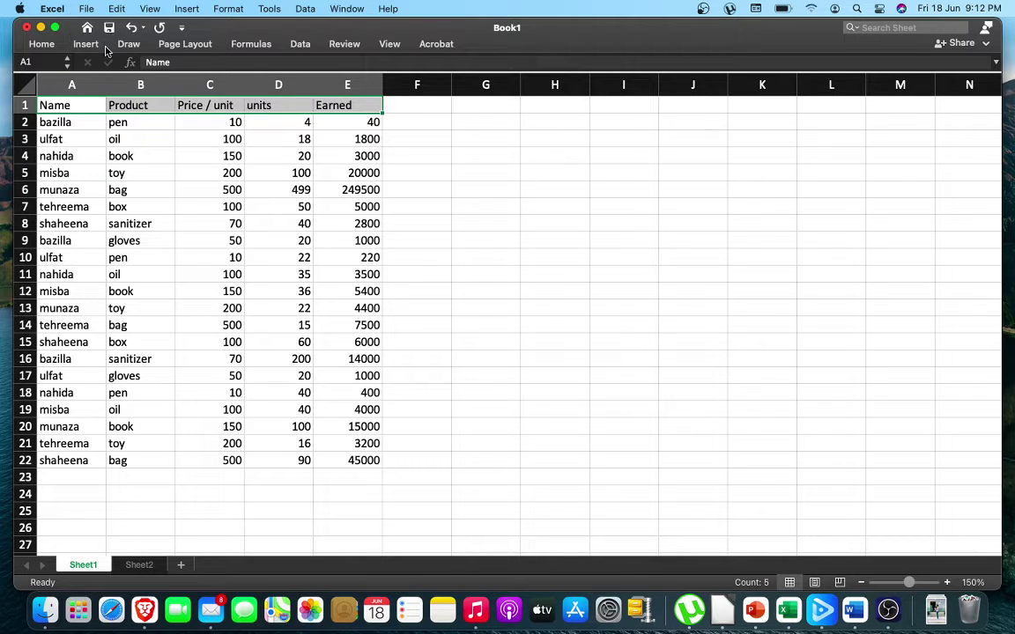
{"action": "left_click", "coordinate": [42, 44]}
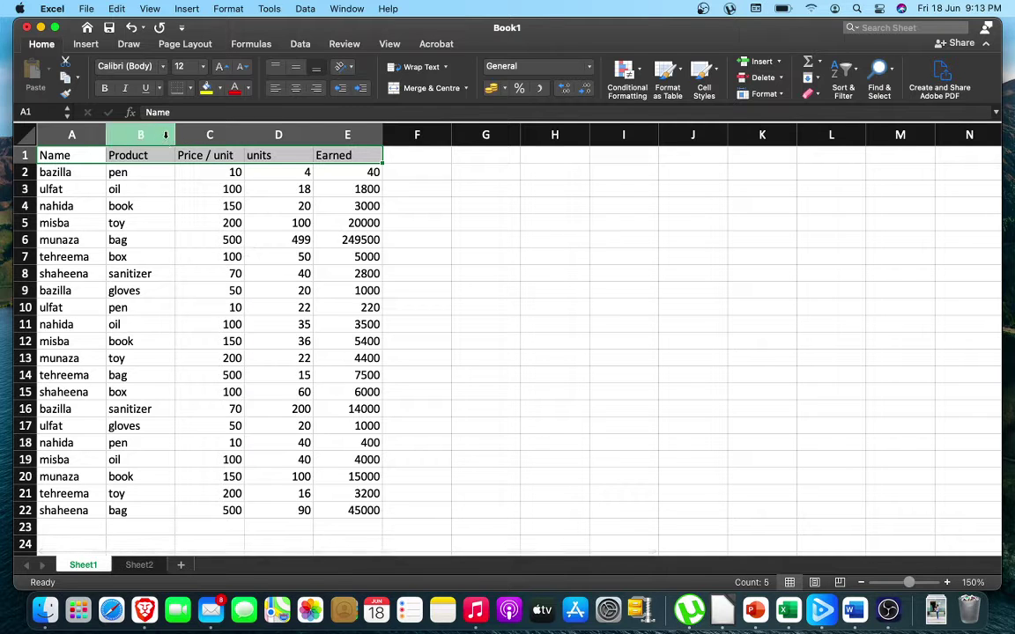
Step: Insert a blank column B before Product and select its top cell B1
{"action": "left_click", "coordinate": [165, 135]}
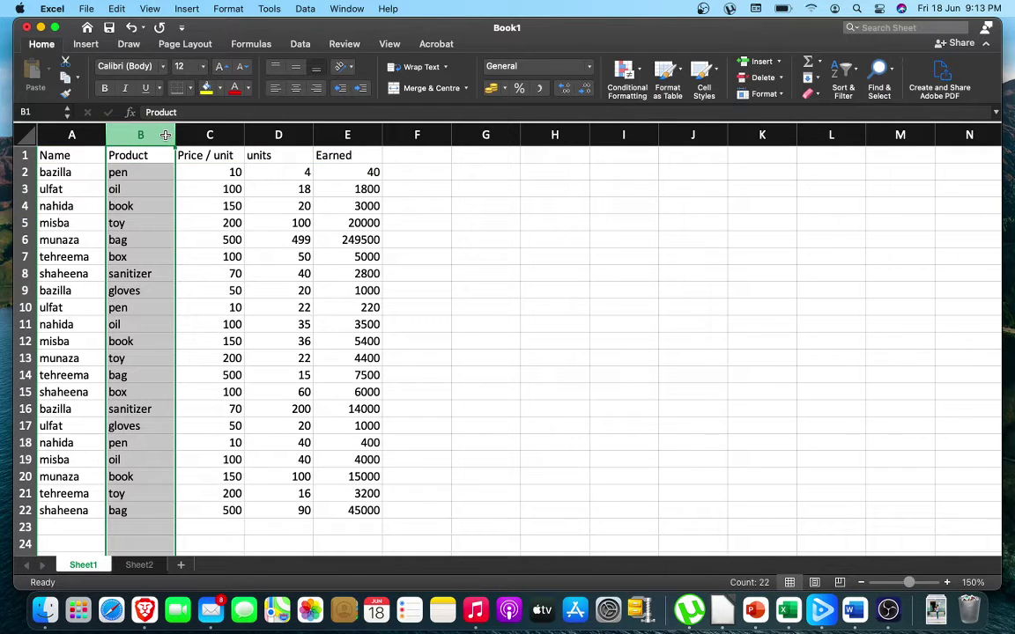
{"action": "right_click", "coordinate": [164, 130]}
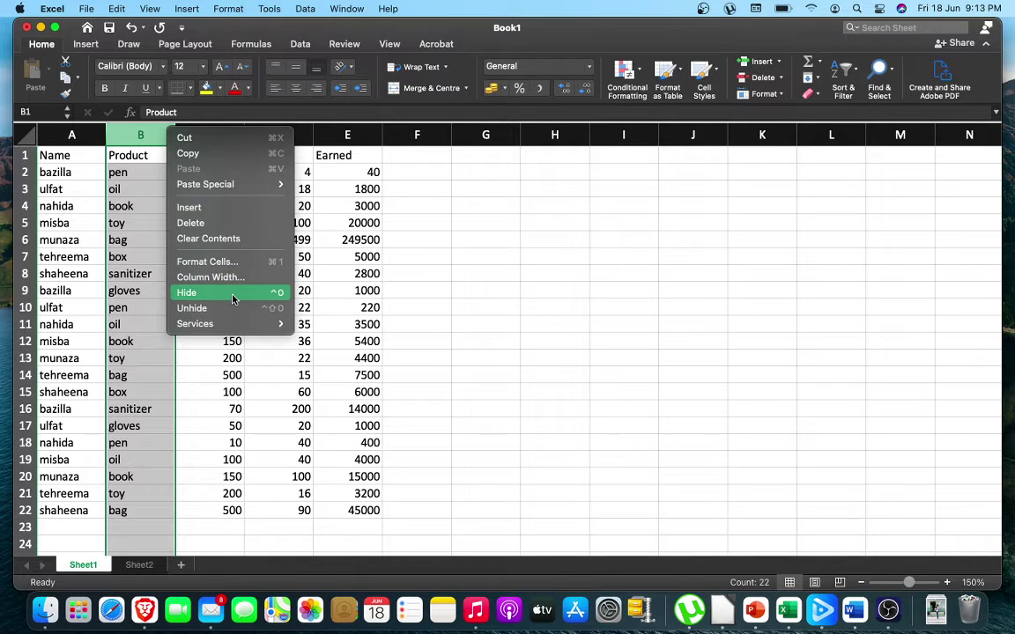
{"action": "left_click", "coordinate": [187, 10]}
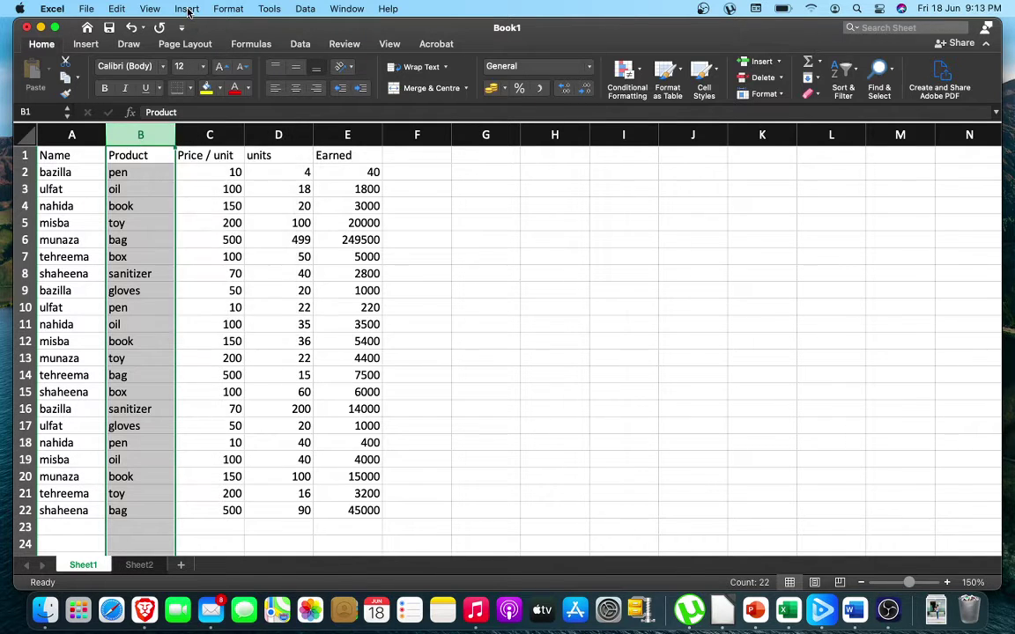
{"action": "left_click", "coordinate": [187, 10]}
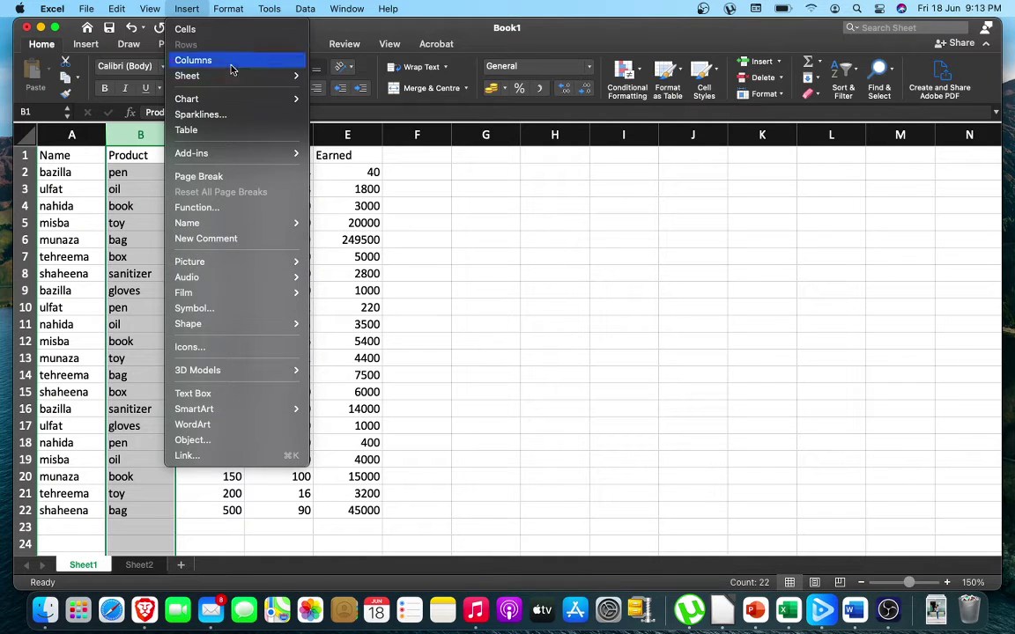
{"action": "left_click", "coordinate": [208, 59]}
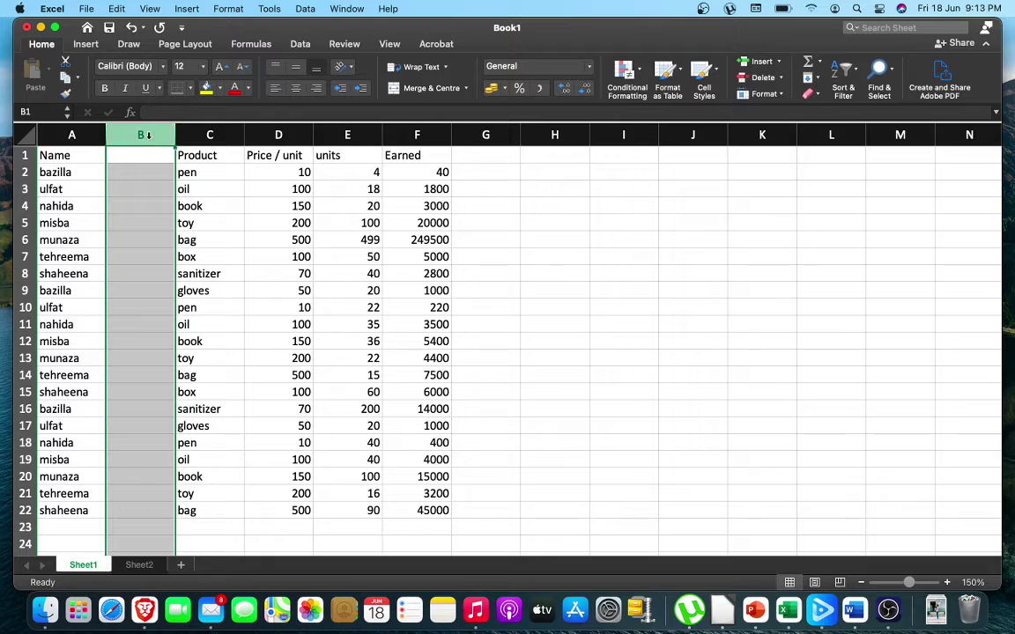
{"action": "left_click", "coordinate": [136, 156]}
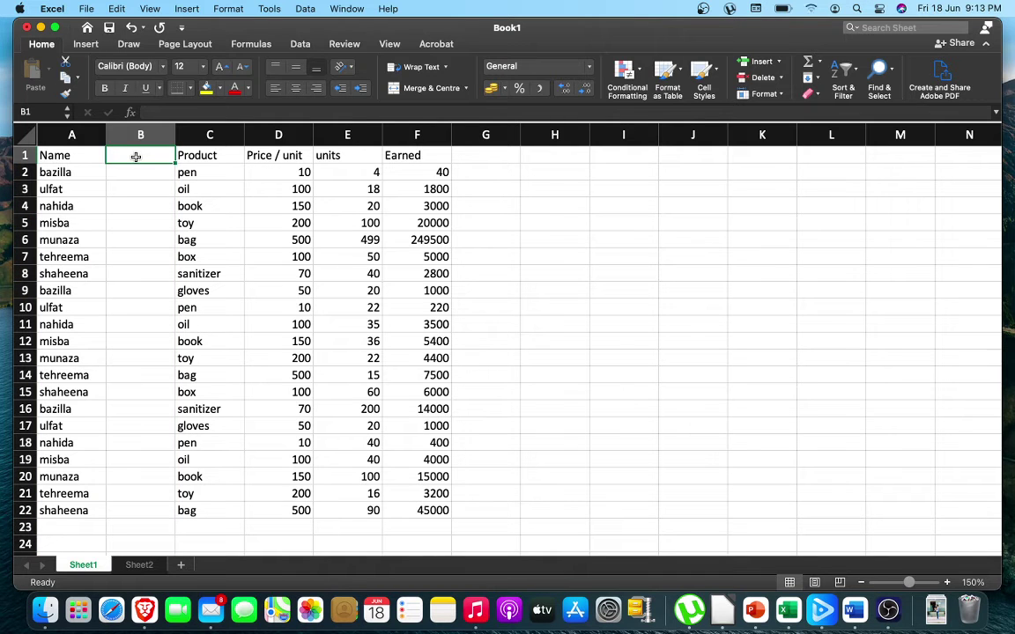
Step: Head column B 'Area' and enter budgam, pulwama and anantnag in B2–B4
{"action": "type", "text": "Area"}
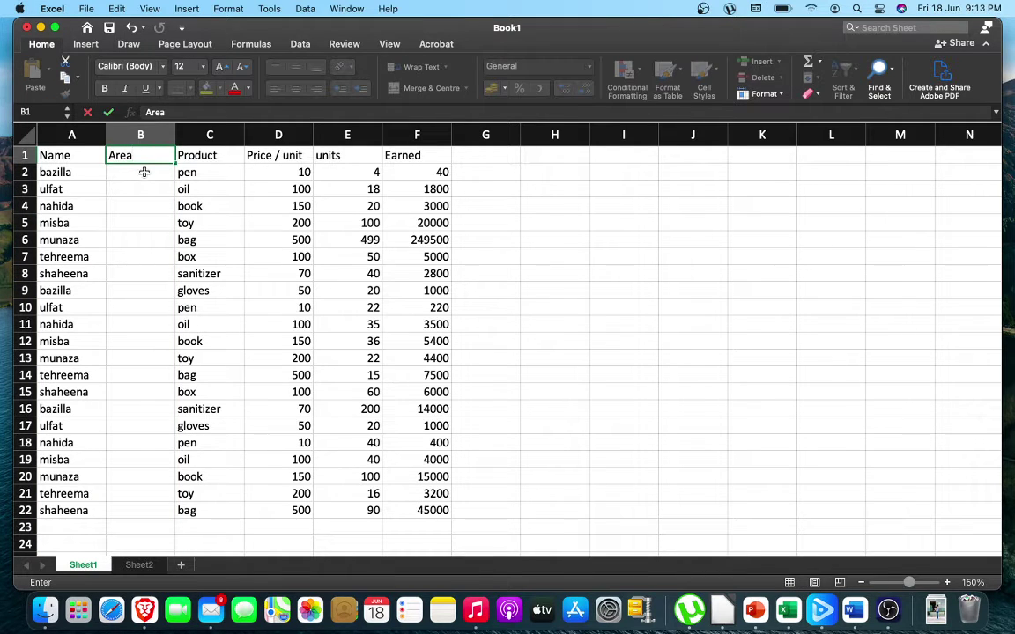
{"action": "left_click", "coordinate": [144, 173]}
{"action": "type", "text": "b"}
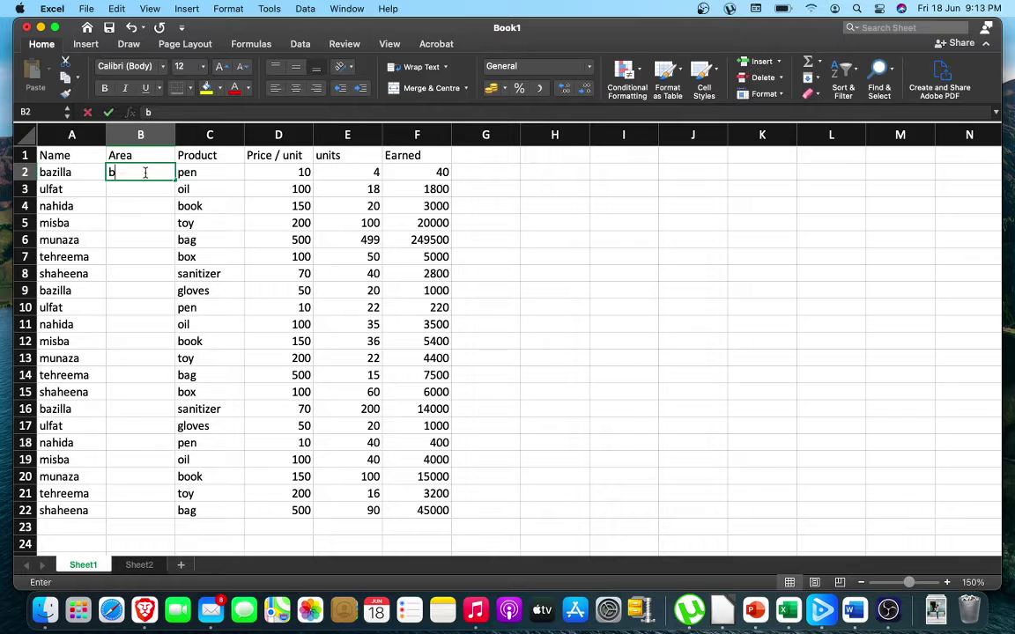
{"action": "type", "text": "udgam"}
{"action": "key", "text": "Return"}
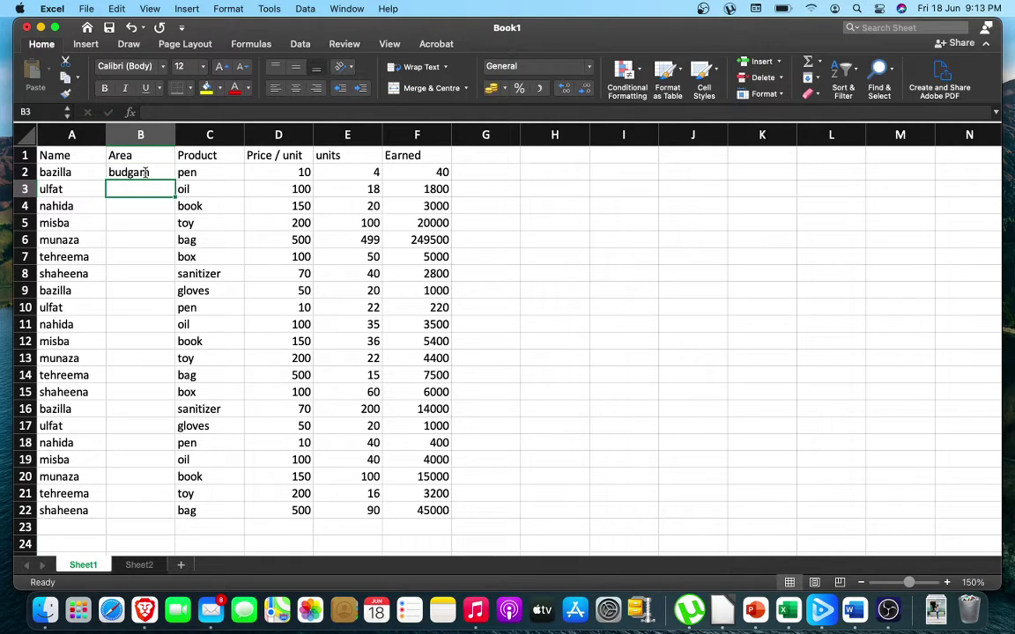
{"action": "type", "text": "pulwama"}
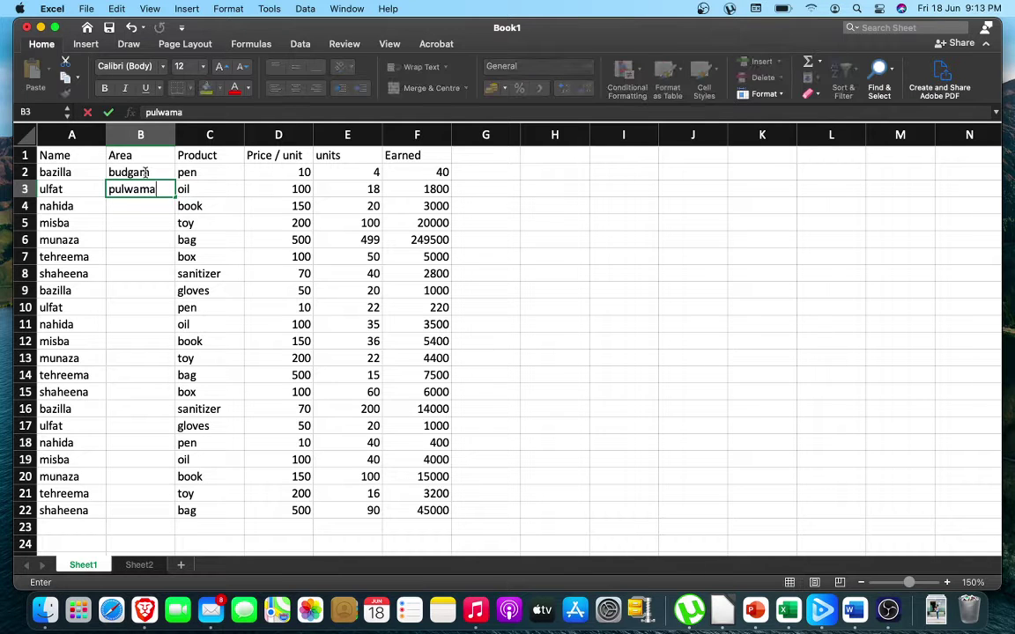
{"action": "key", "text": "Return"}
{"action": "type", "text": "anantnag"}
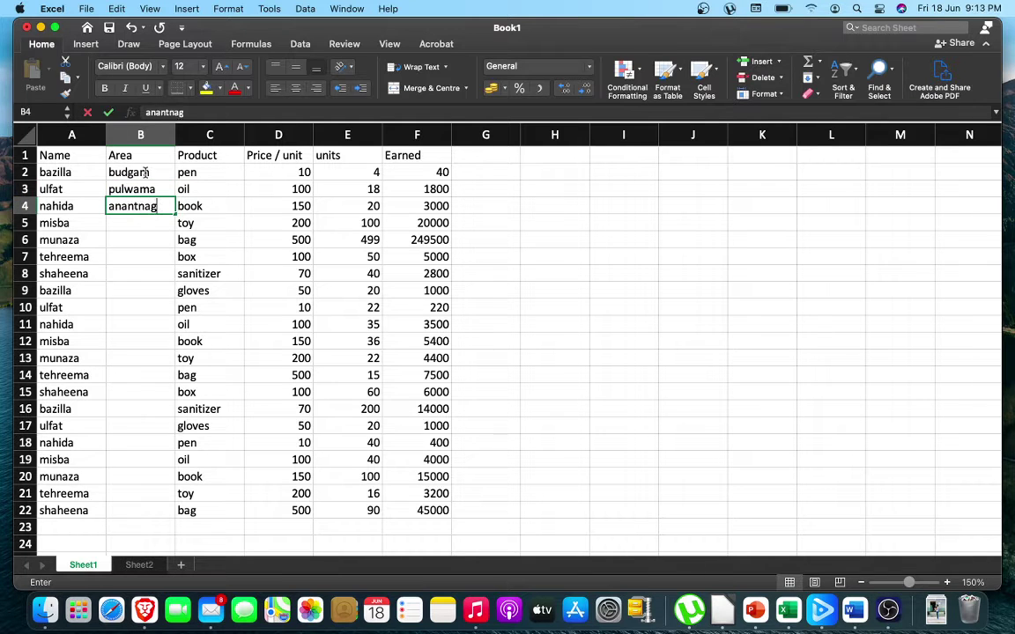
{"action": "key", "text": "Return"}
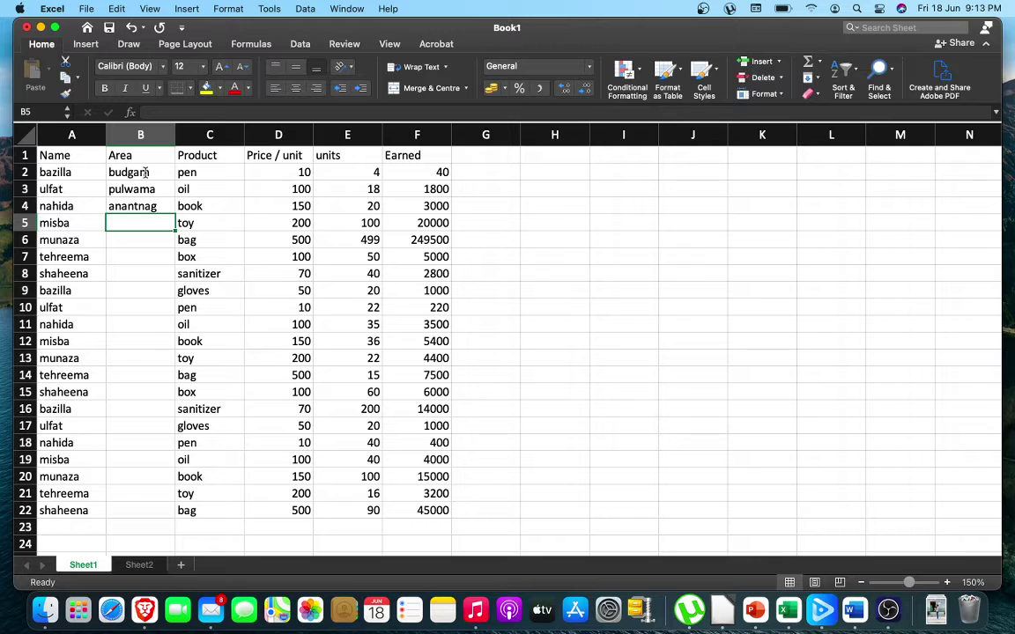
Step: Enter jammu, srinagar, aishmuqam and budgam in cells B5–B8
{"action": "type", "text": "jammu"}
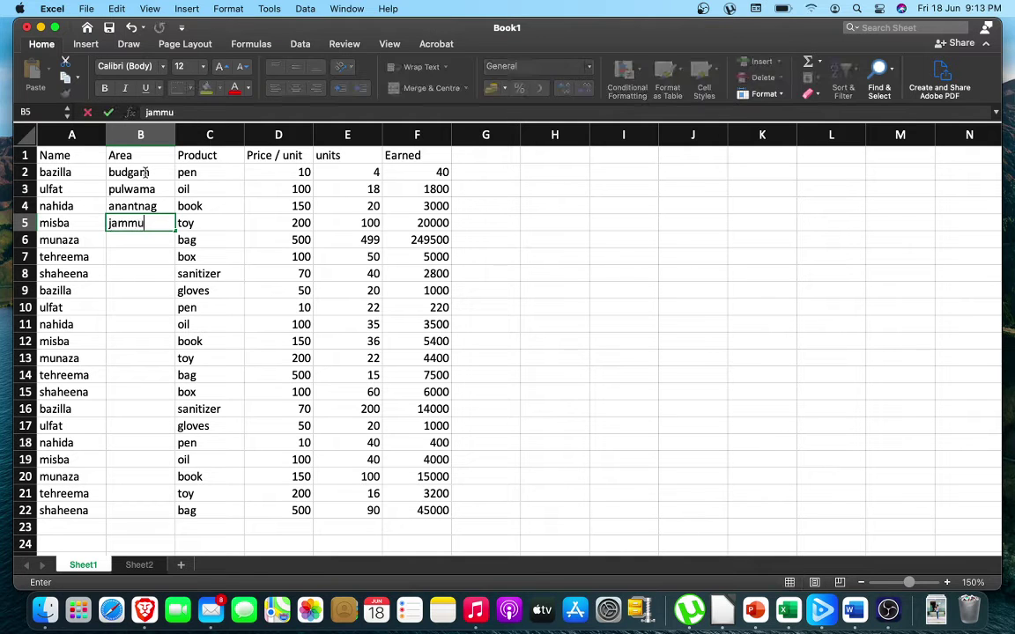
{"action": "key", "text": "Return"}
{"action": "type", "text": "sri"}
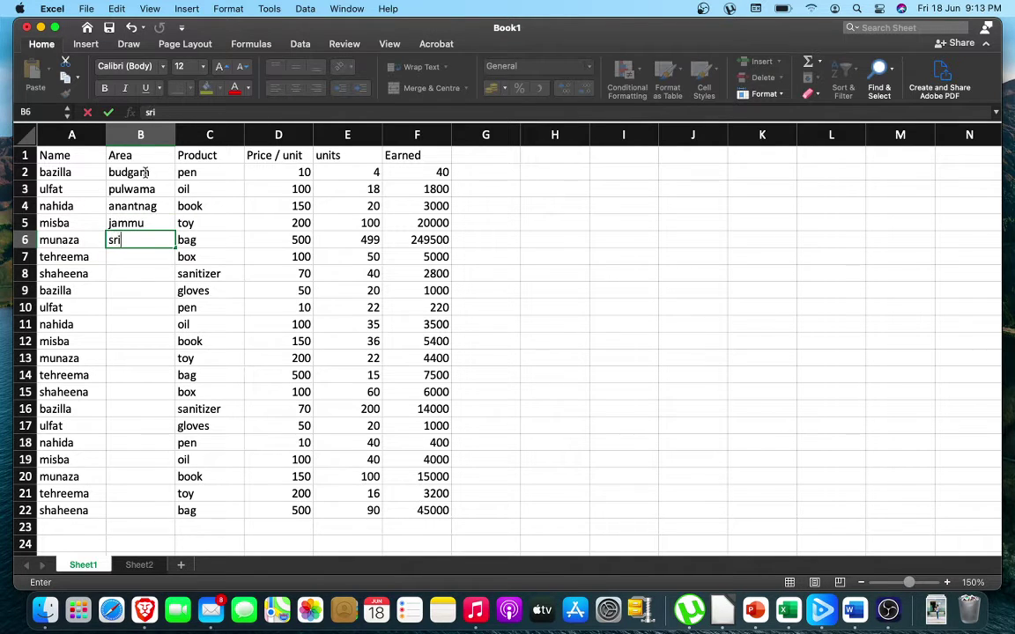
{"action": "type", "text": "nagar"}
{"action": "key", "text": "Return"}
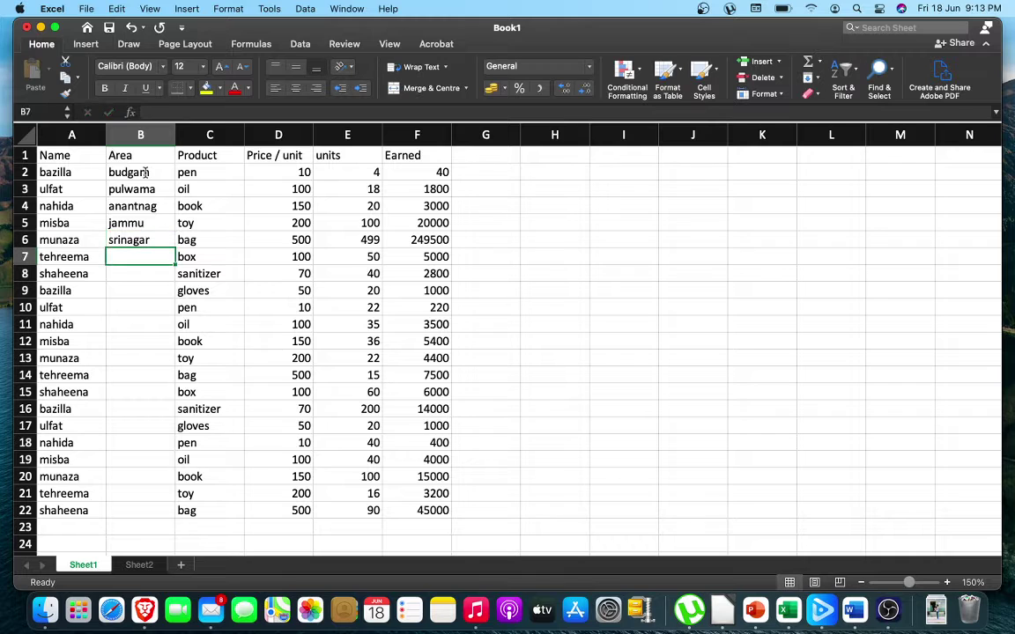
{"action": "type", "text": "aishmuq"}
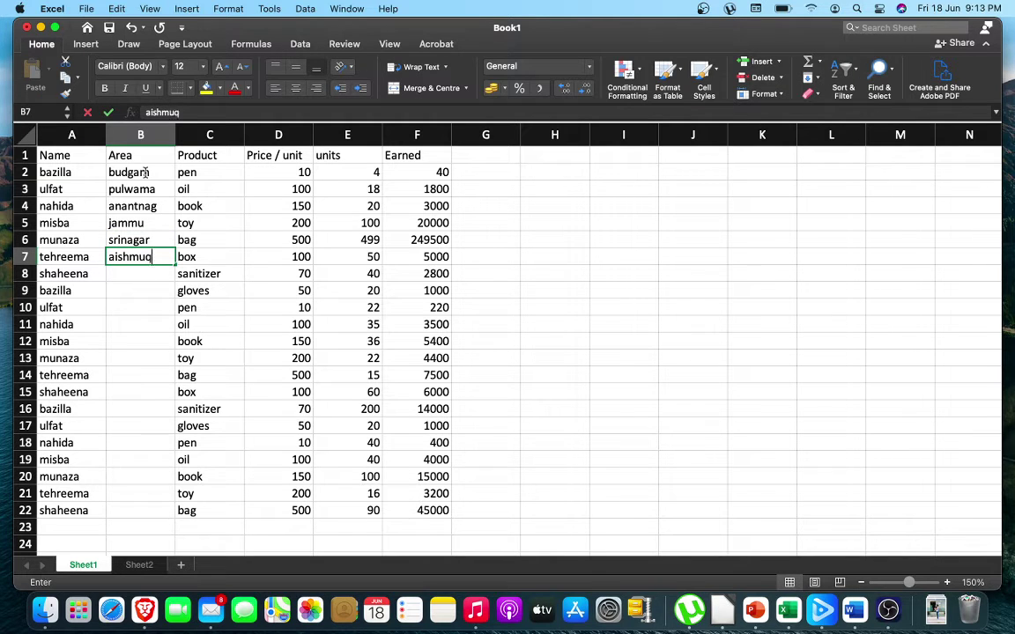
{"action": "type", "text": "am"}
{"action": "key", "text": "Return"}
{"action": "type", "text": "bud"}
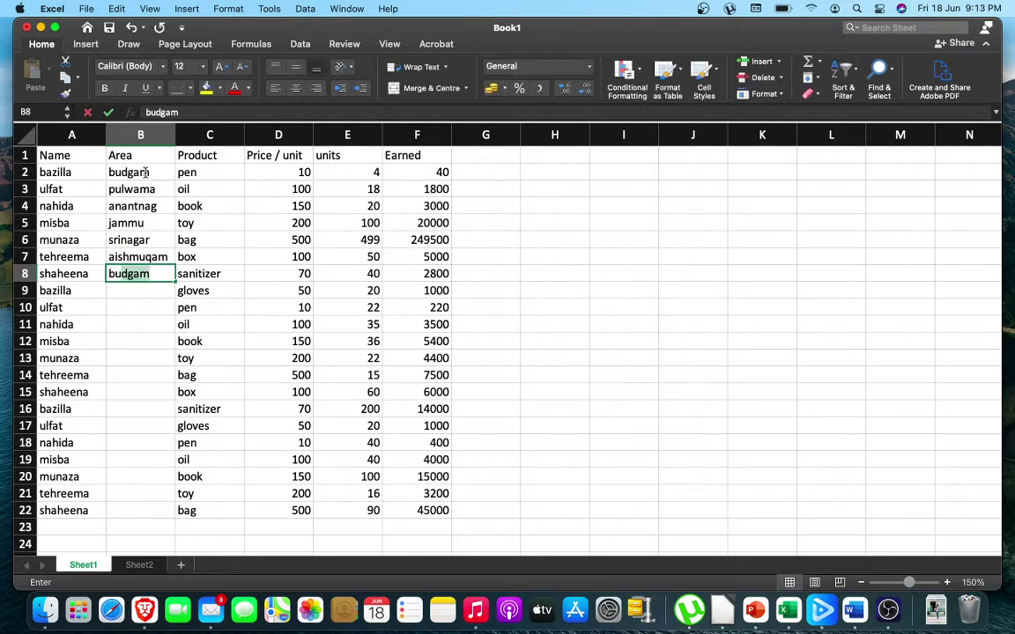
{"action": "type", "text": "gam"}
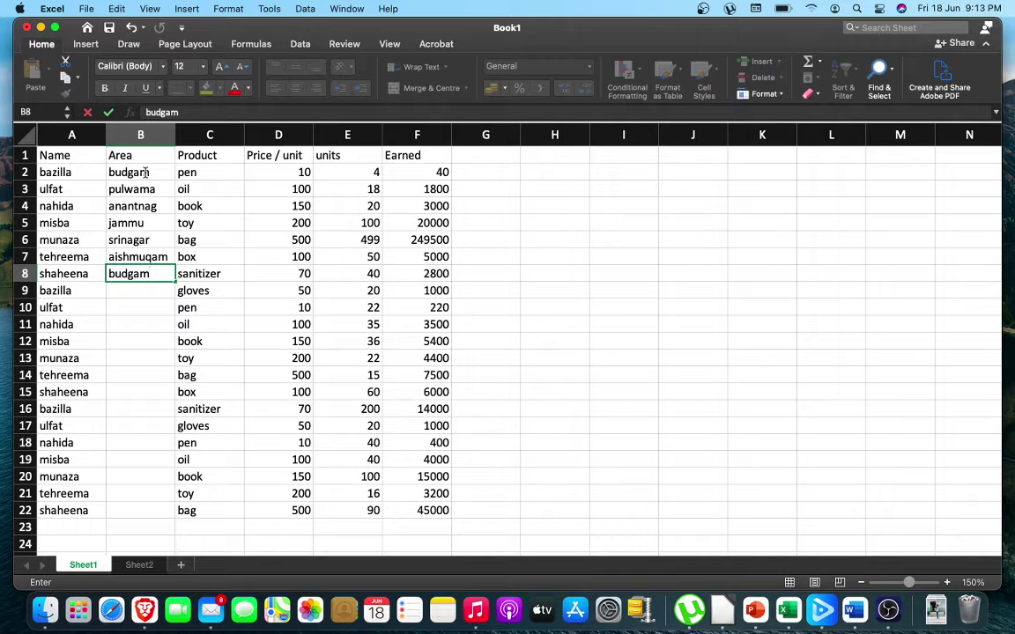
{"action": "key", "text": "Return"}
Step: Copy the area names in B3:B8 and paste them into B9:B14 and B15:B20
{"action": "left_click", "coordinate": [144, 172]}
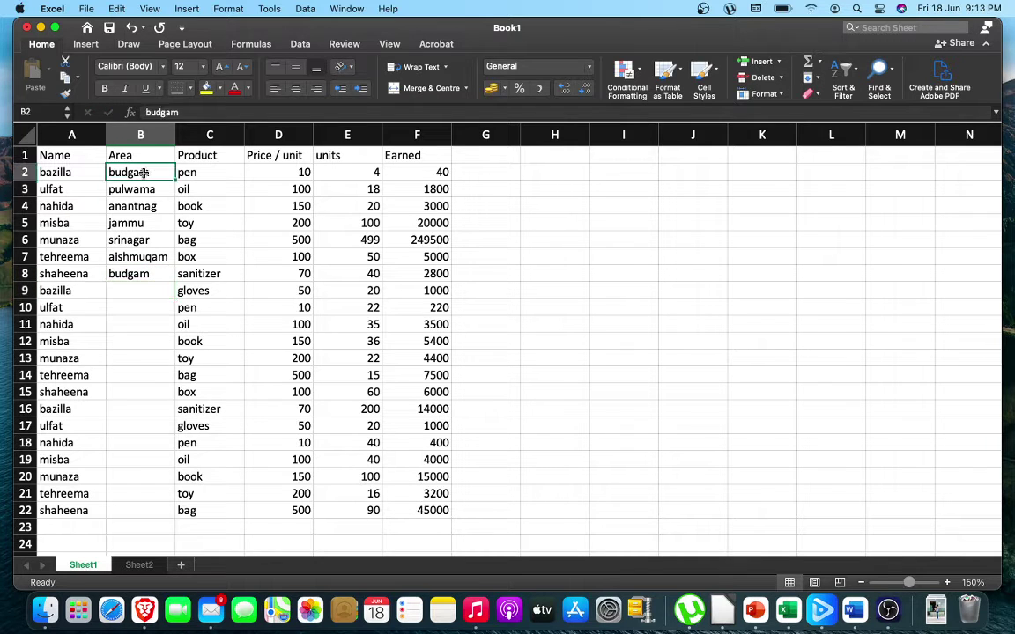
{"action": "left_click", "coordinate": [147, 190]}
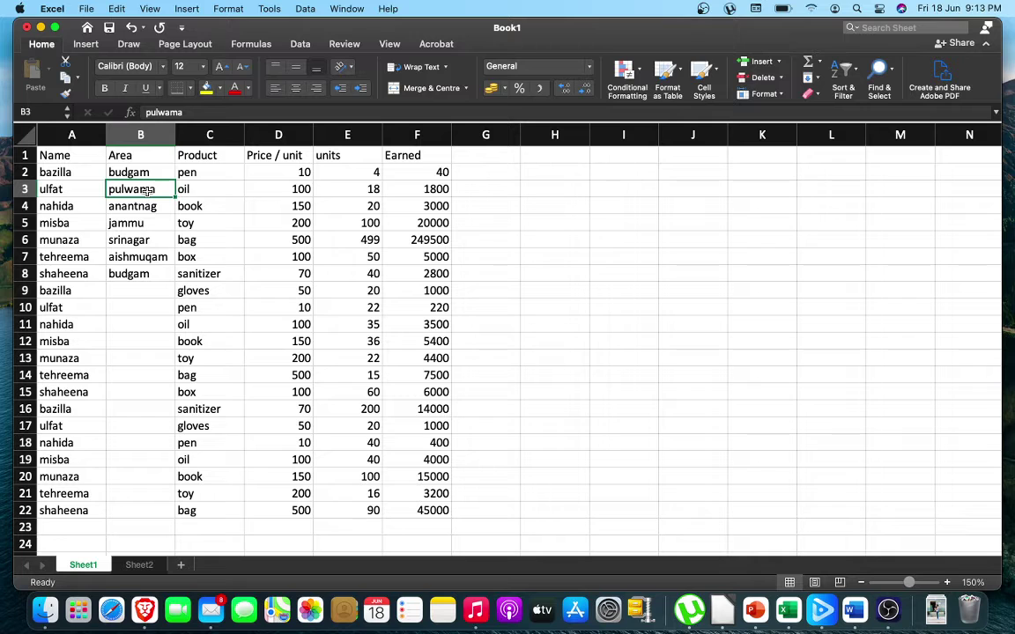
{"action": "key", "text": "shift+Down"}
{"action": "key", "text": "shift+Down"}
{"action": "key", "text": "shift+Down"}
{"action": "key", "text": "shift+Down"}
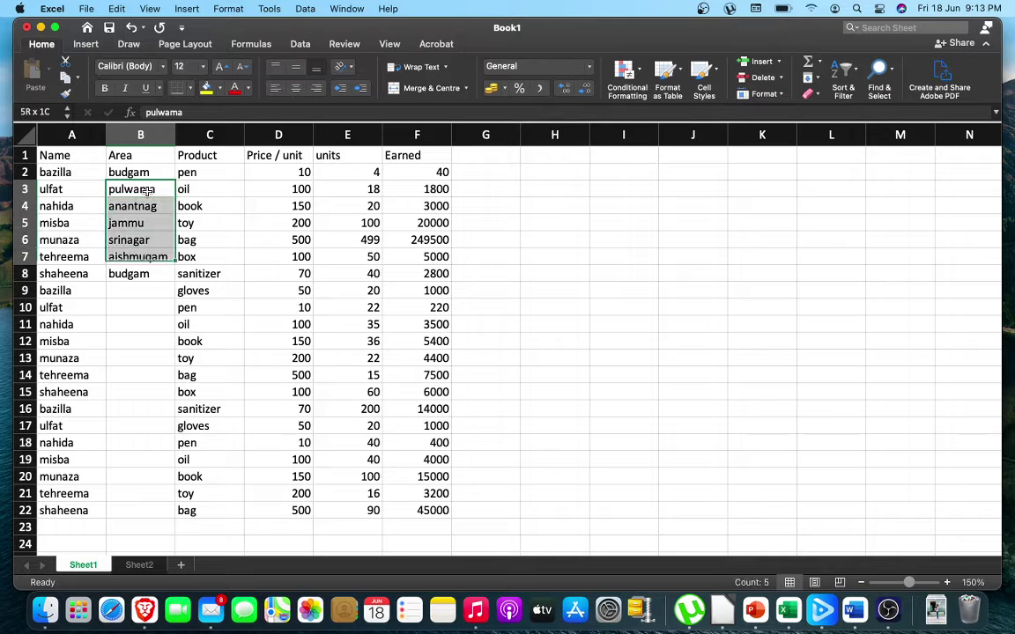
{"action": "key", "text": "shift+Down"}
{"action": "key", "text": "super+c"}
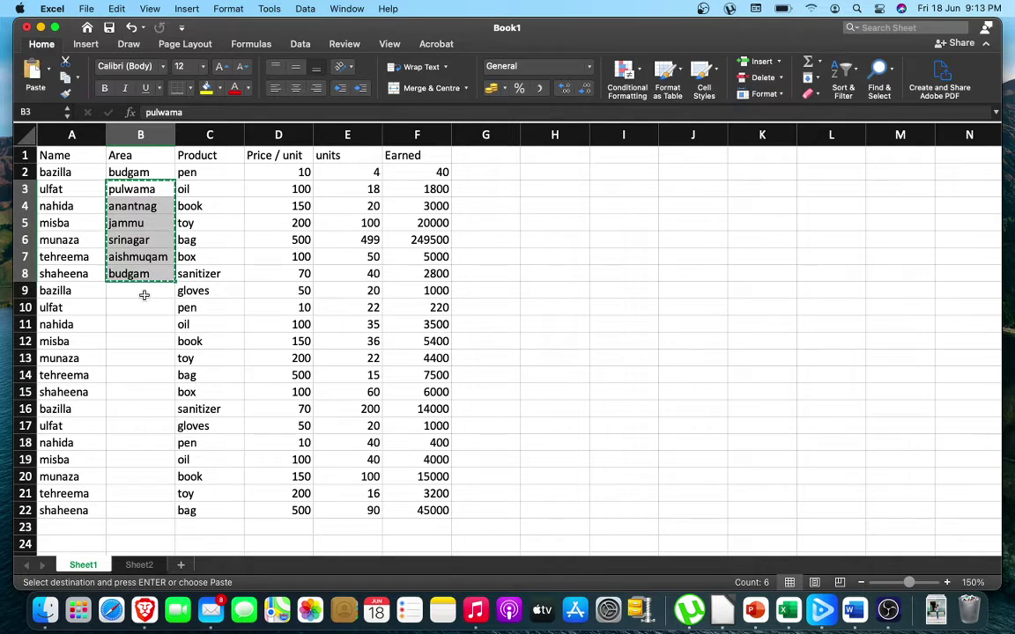
{"action": "left_click", "coordinate": [144, 295]}
{"action": "key", "text": "super+v"}
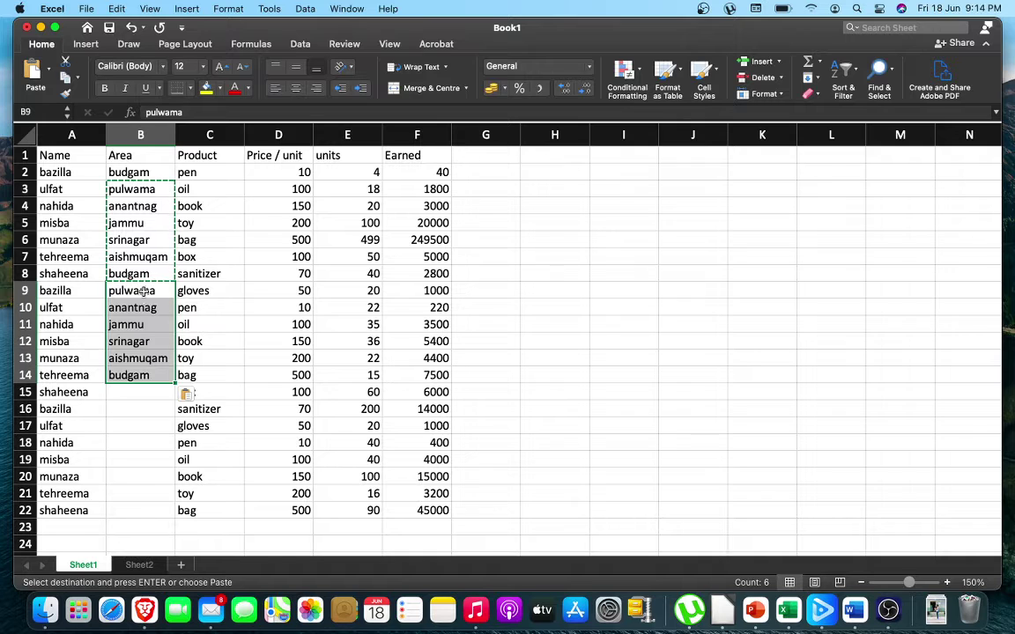
{"action": "left_click", "coordinate": [136, 393]}
{"action": "key", "text": "super+v"}
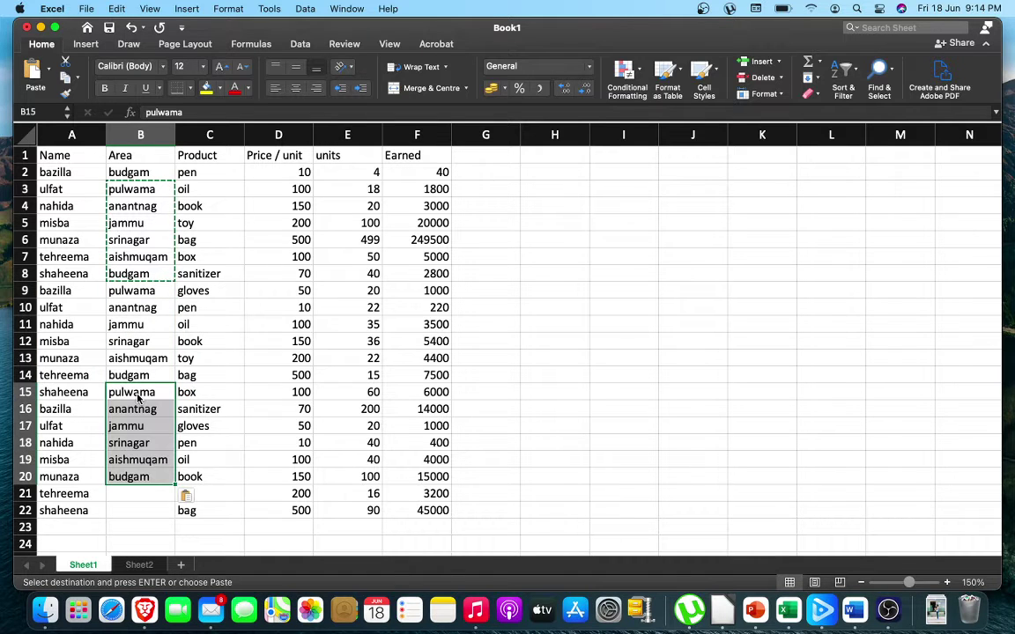
Step: Enter budgam in B21 and srinagar in B22 to finish the Area column
{"action": "left_click", "coordinate": [145, 495]}
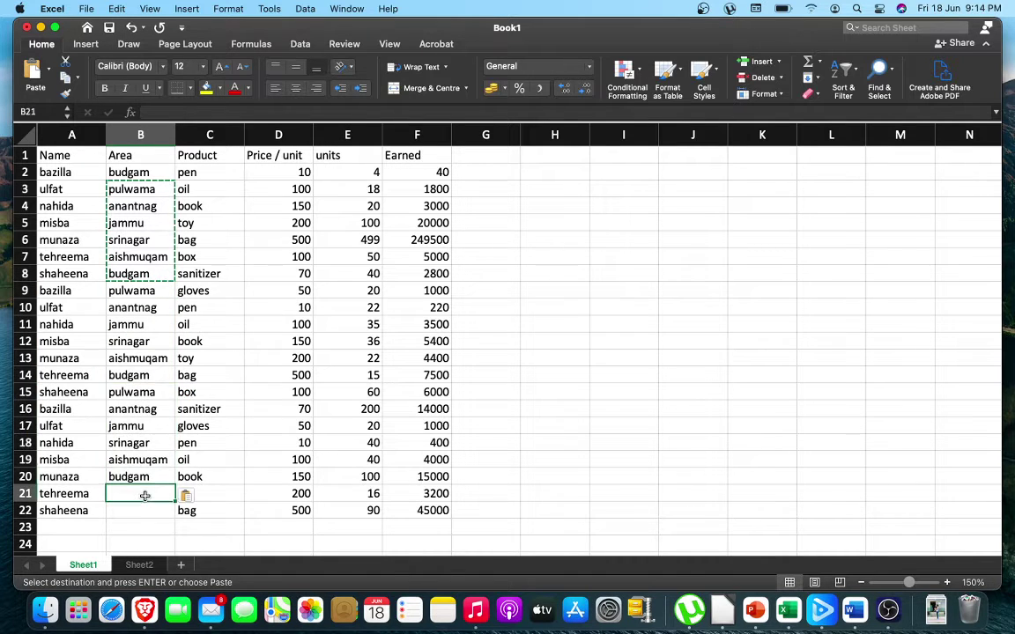
{"action": "type", "text": "budgam"}
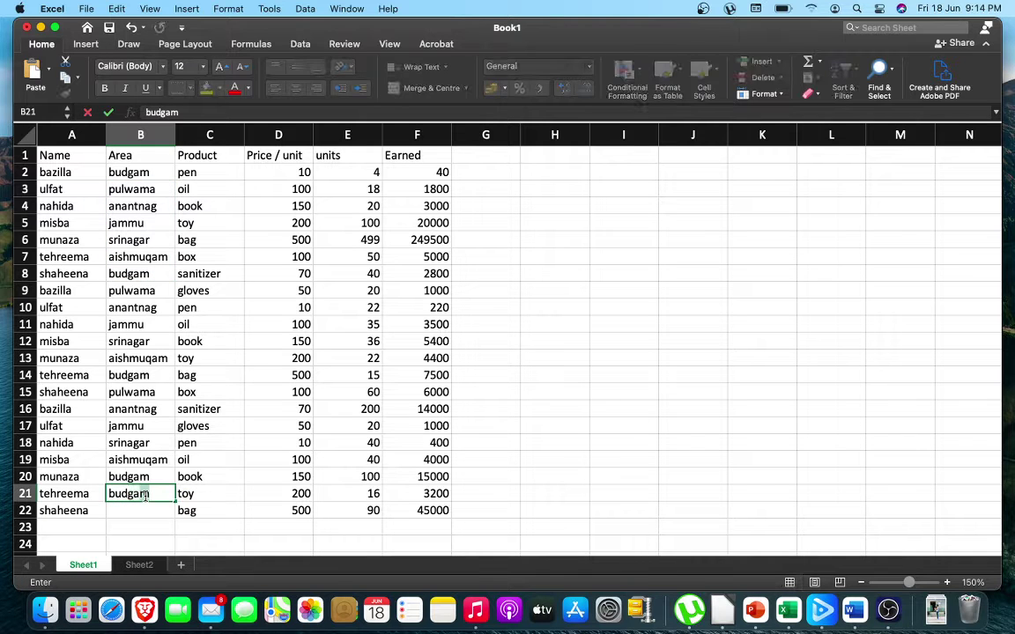
{"action": "key", "text": "Return"}
{"action": "type", "text": "sr"}
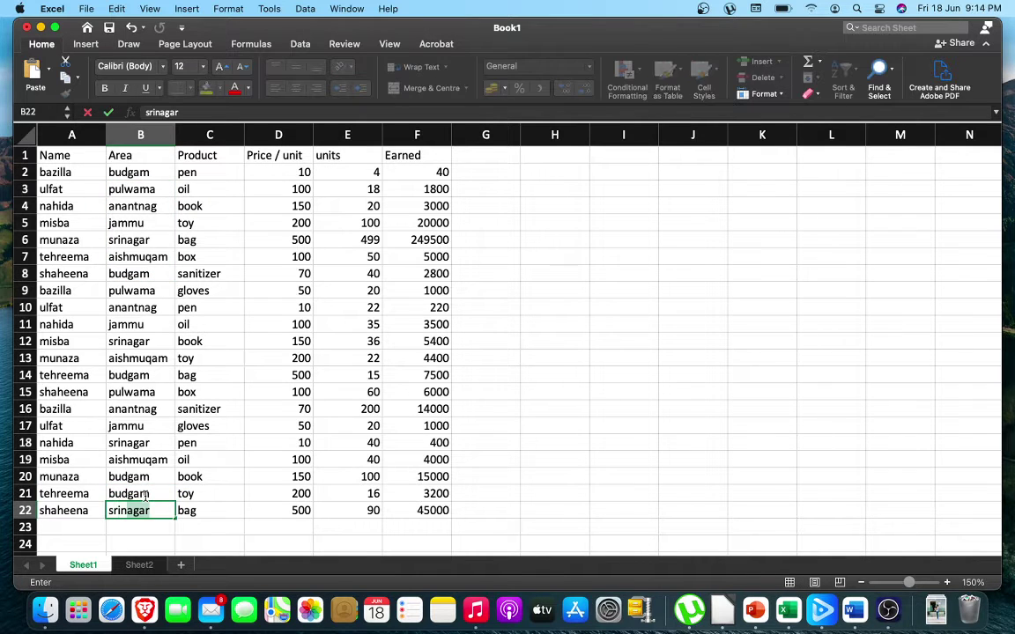
{"action": "type", "text": "in"}
{"action": "left_click", "coordinate": [581, 423]}
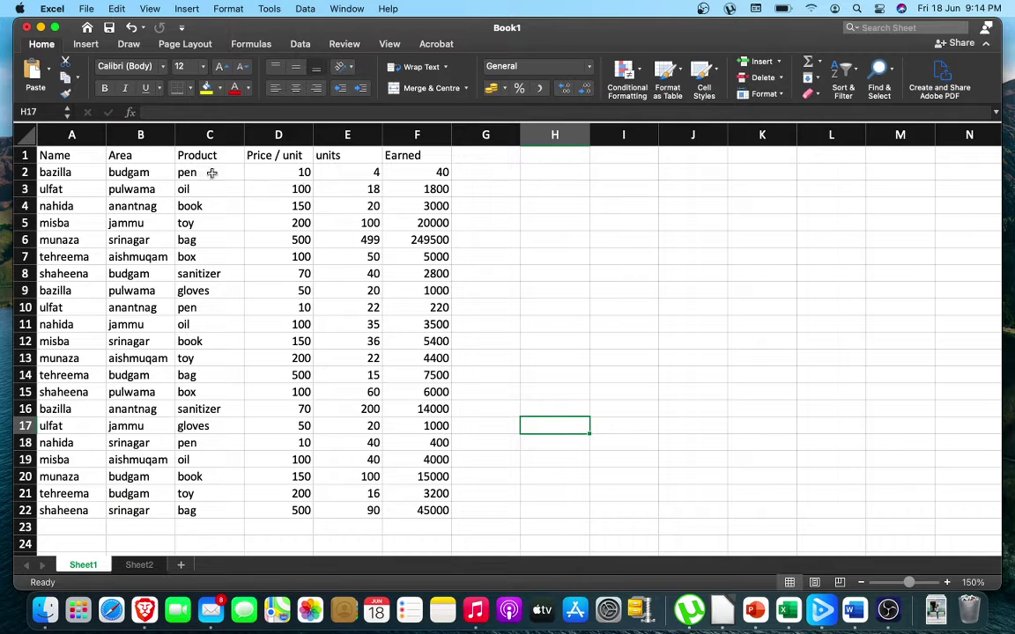
Step: Fill row 1, holding the Name through Earned headings, with yellow
{"action": "left_click", "coordinate": [25, 155]}
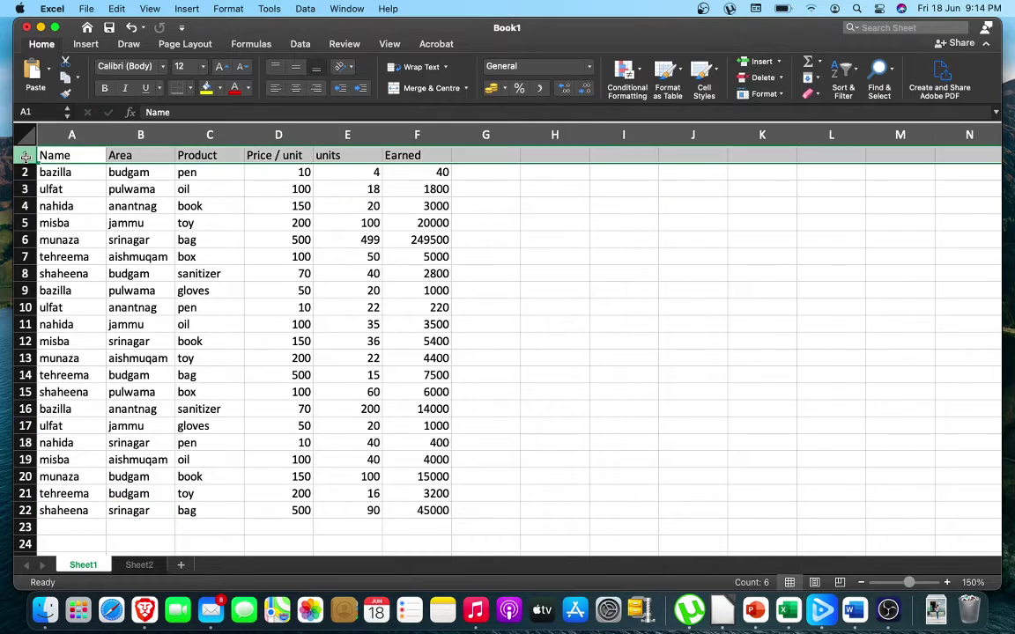
{"action": "left_click", "coordinate": [207, 89]}
{"action": "left_click", "coordinate": [566, 253]}
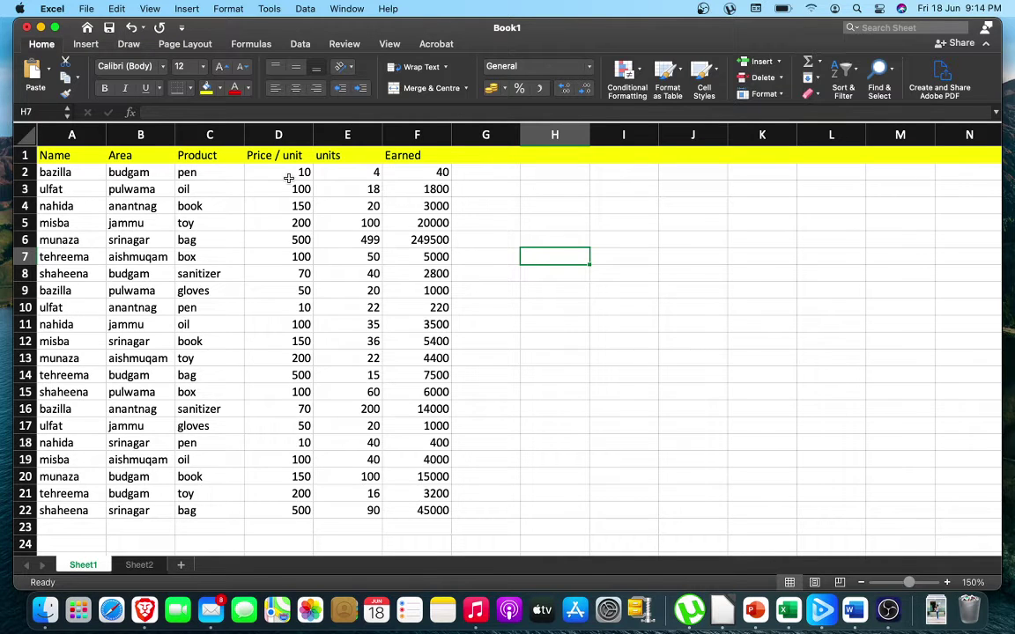
{"action": "left_click", "coordinate": [306, 10]}
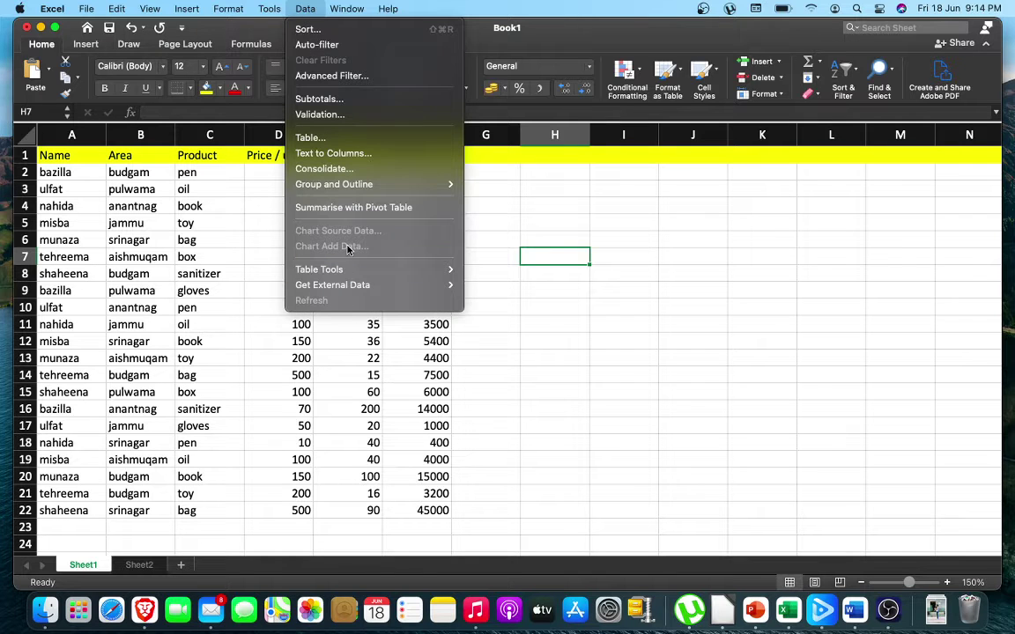
Step: Select the whole sheet and create PivotTable1 from Sheet1!$A:$F on a new worksheet
{"action": "left_click", "coordinate": [356, 212]}
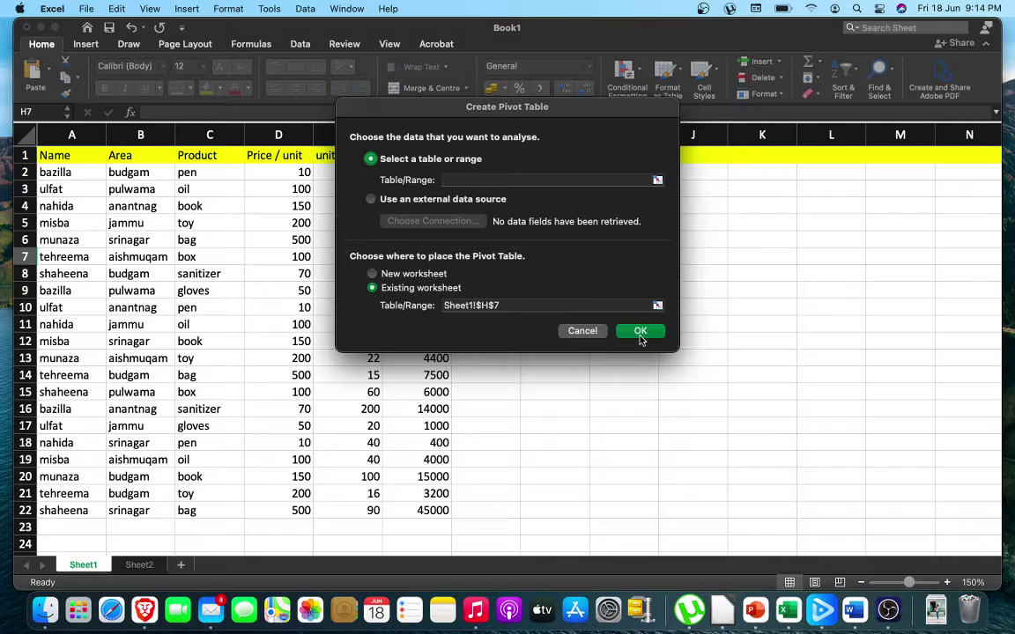
{"action": "left_click", "coordinate": [473, 181]}
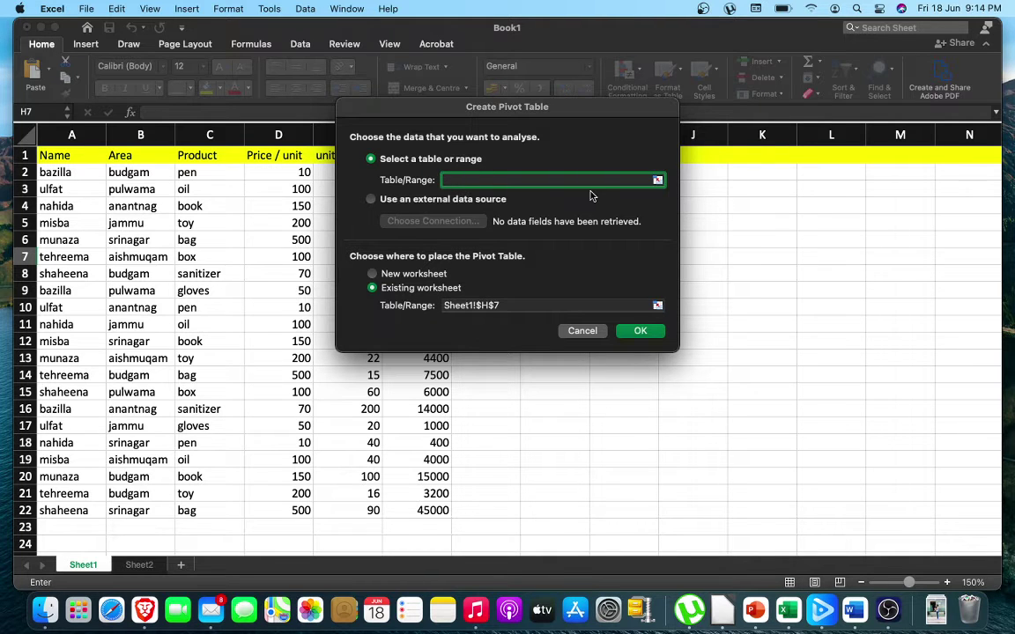
{"action": "left_click", "coordinate": [584, 330]}
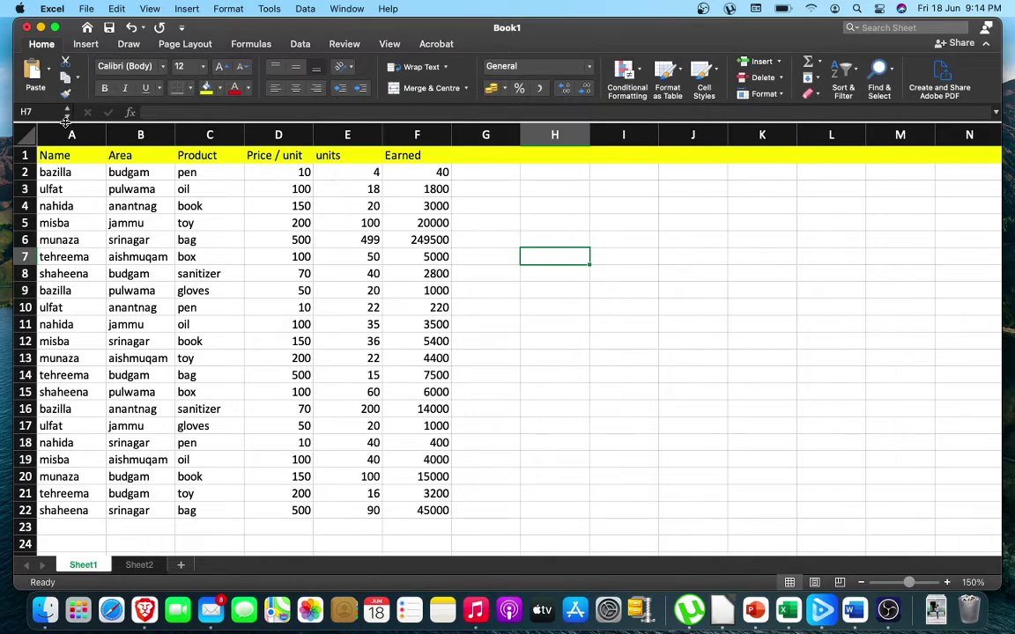
{"action": "left_click", "coordinate": [25, 124]}
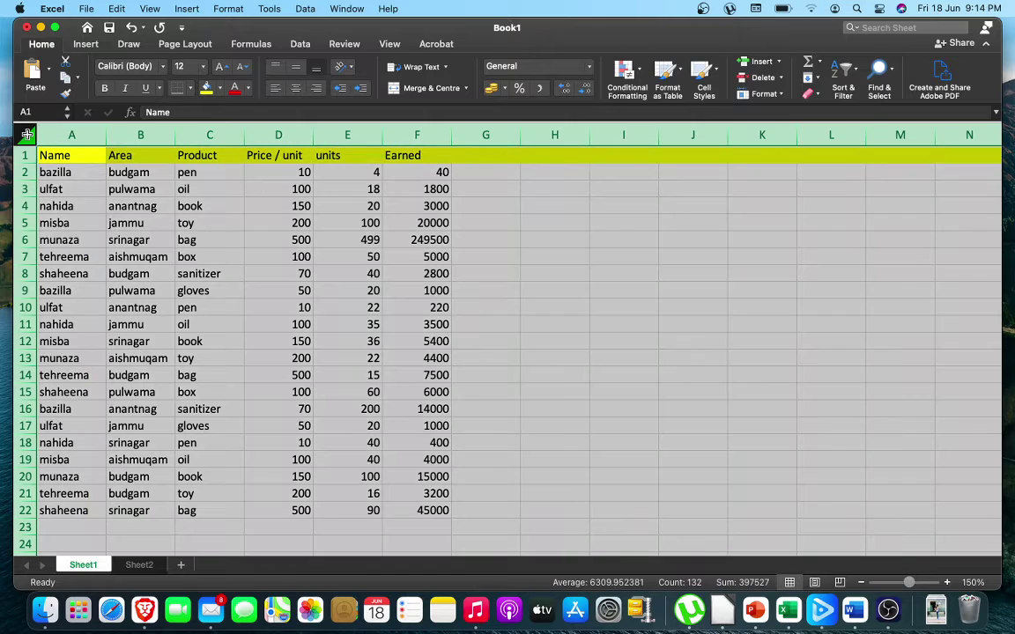
{"action": "left_click", "coordinate": [301, 11]}
{"action": "left_click", "coordinate": [340, 209]}
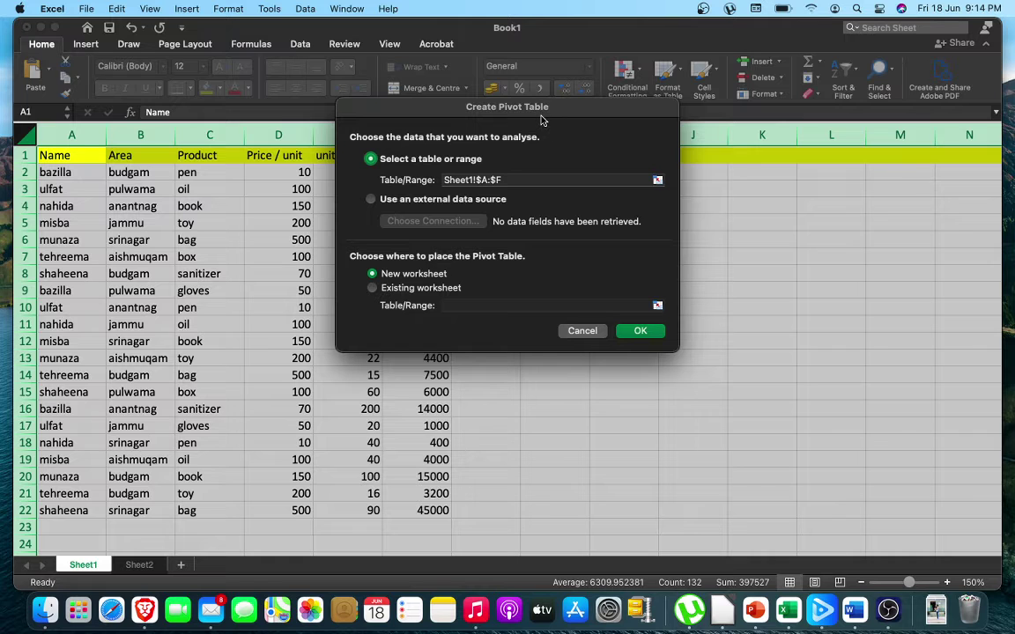
{"action": "left_click_drag", "start_coordinate": [541, 118], "coordinate": [702, 115]}
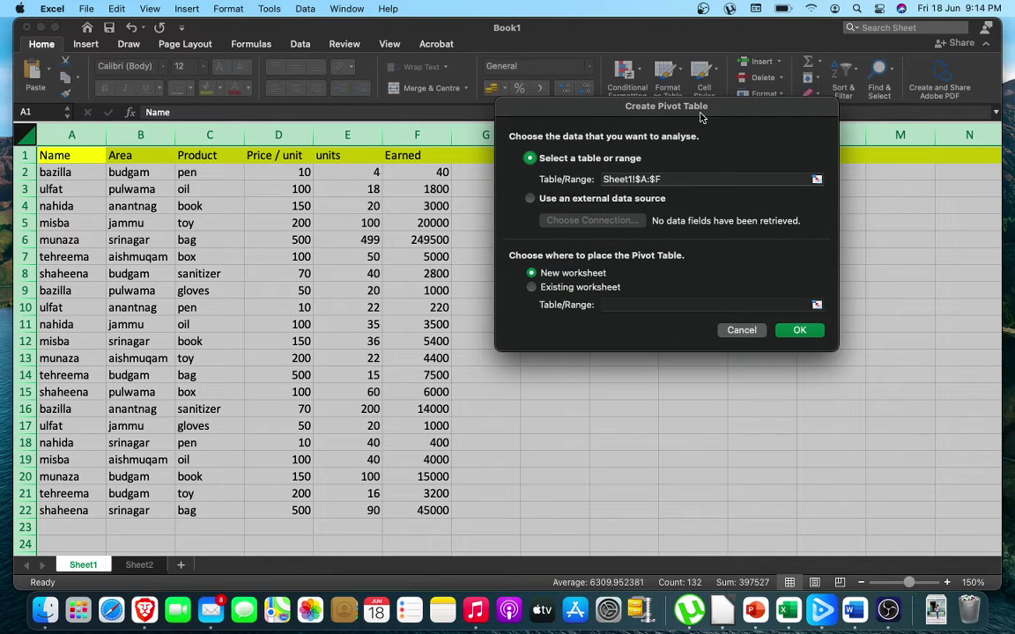
{"action": "left_click", "coordinate": [797, 333]}
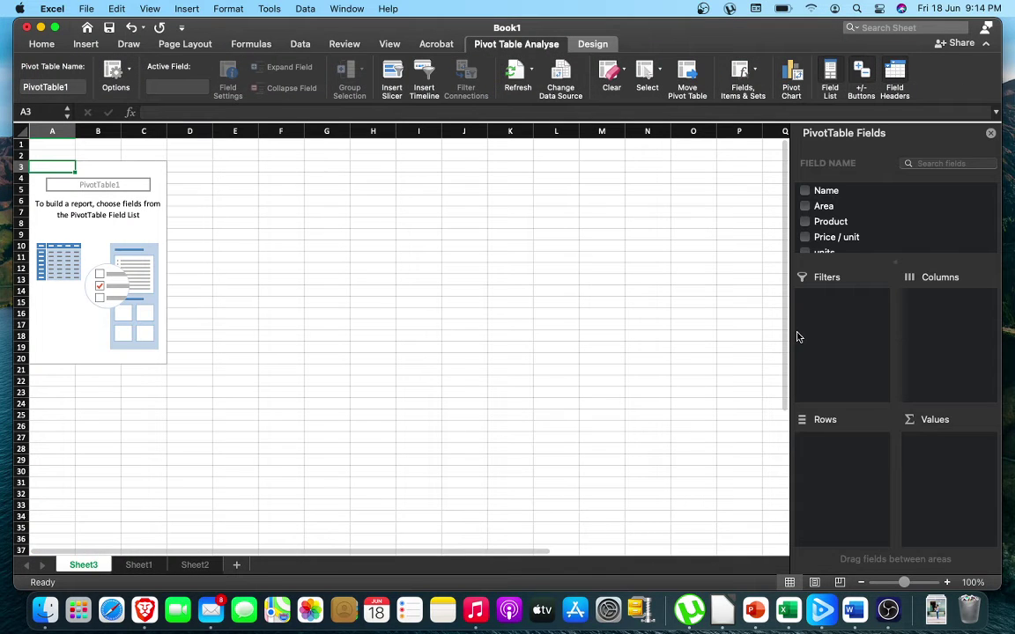
Step: Add the Name and Product fields, with Name in Rows and Product in Columns
{"action": "left_click", "coordinate": [804, 191]}
{"action": "left_click", "coordinate": [804, 222]}
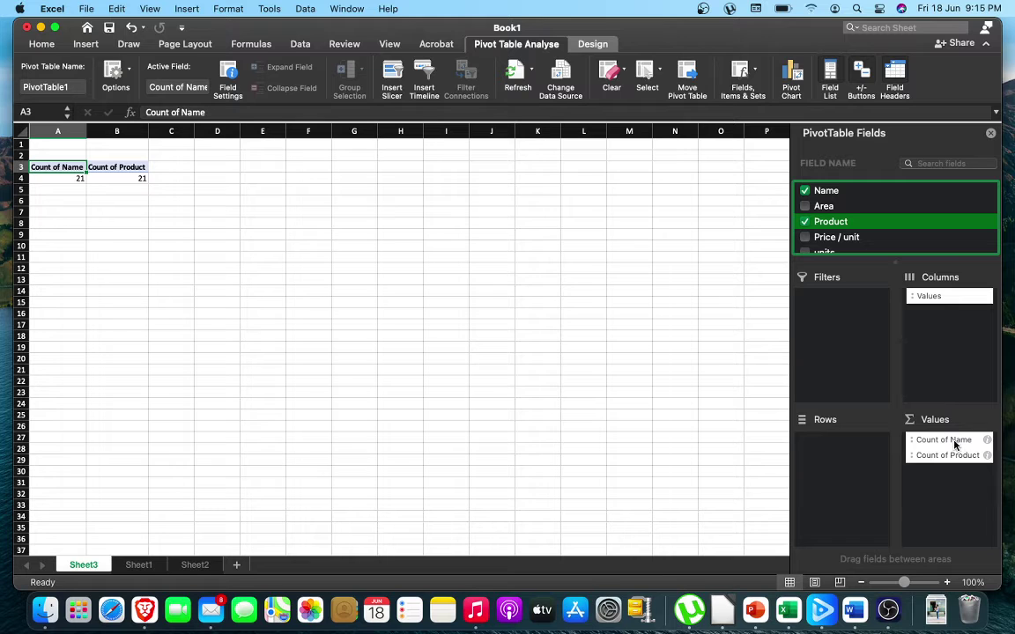
{"action": "left_click_drag", "start_coordinate": [955, 445], "coordinate": [852, 440]}
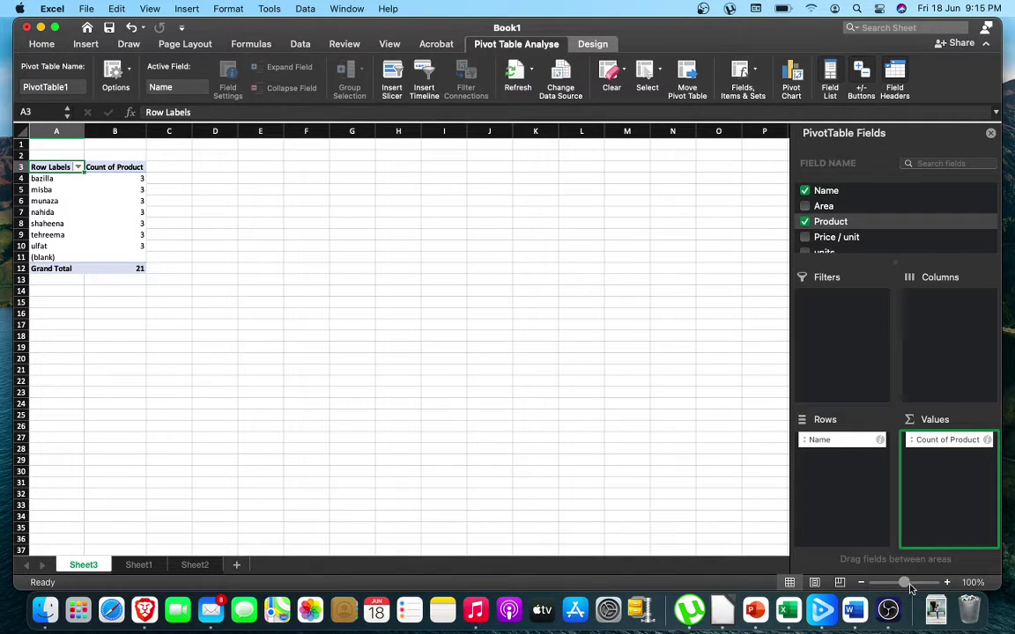
{"action": "left_click_drag", "start_coordinate": [909, 583], "coordinate": [914, 583]}
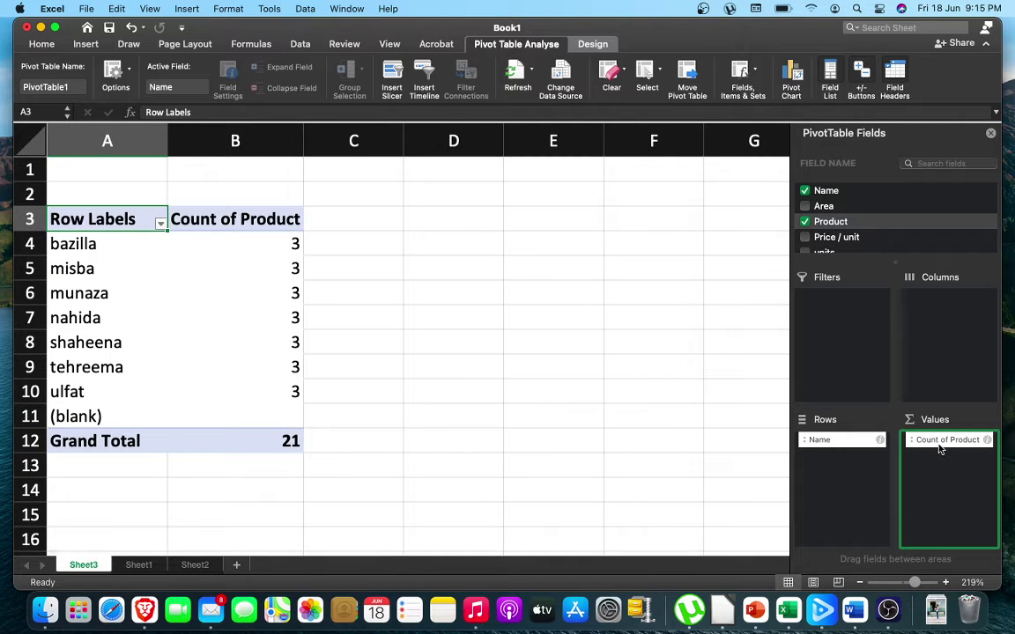
{"action": "mouse_move", "coordinate": [941, 443]}
{"action": "left_mouse_down"}
{"action": "mouse_move", "coordinate": [949, 330]}
{"action": "mouse_move", "coordinate": [827, 458]}
{"action": "left_mouse_up"}
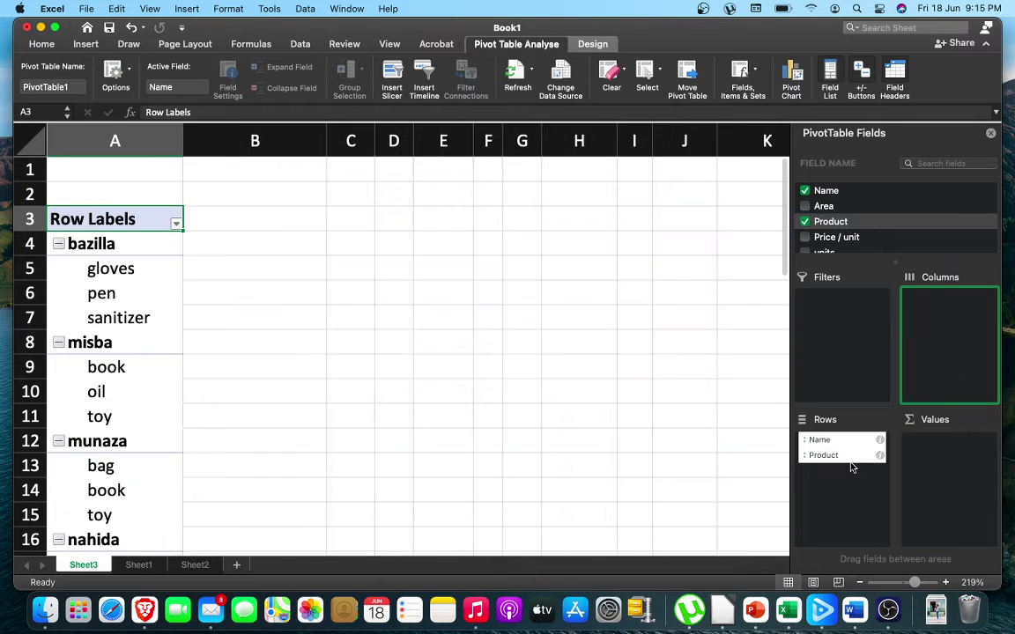
Step: Collapse the bazilla, misba, munaza, nahida, shaheena, tehreema, ulfat and (blank) groups
{"action": "left_click", "coordinate": [58, 244]}
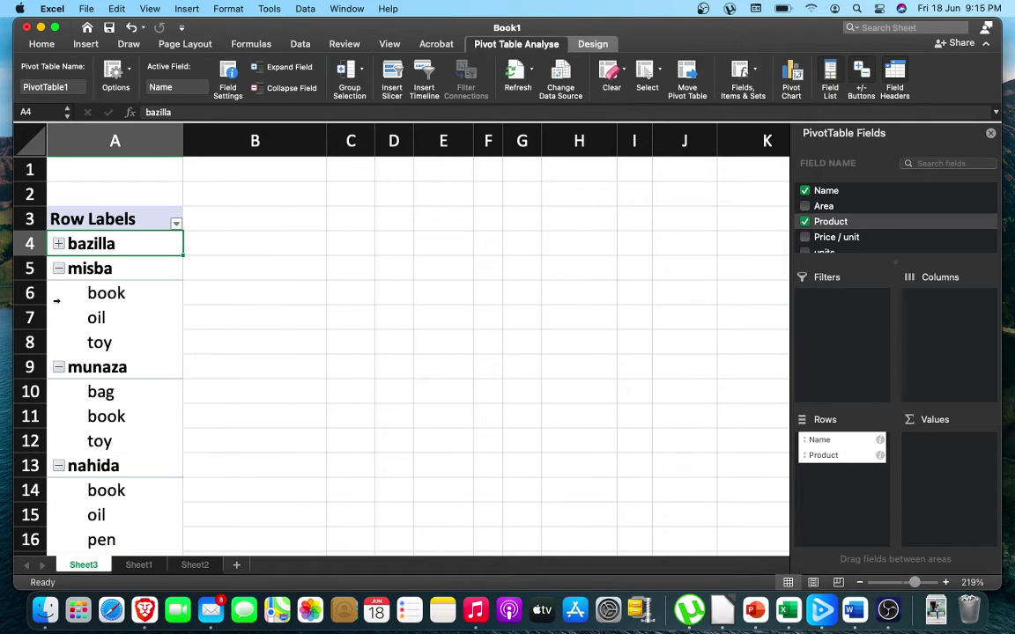
{"action": "left_click", "coordinate": [58, 269]}
{"action": "left_click", "coordinate": [58, 293]}
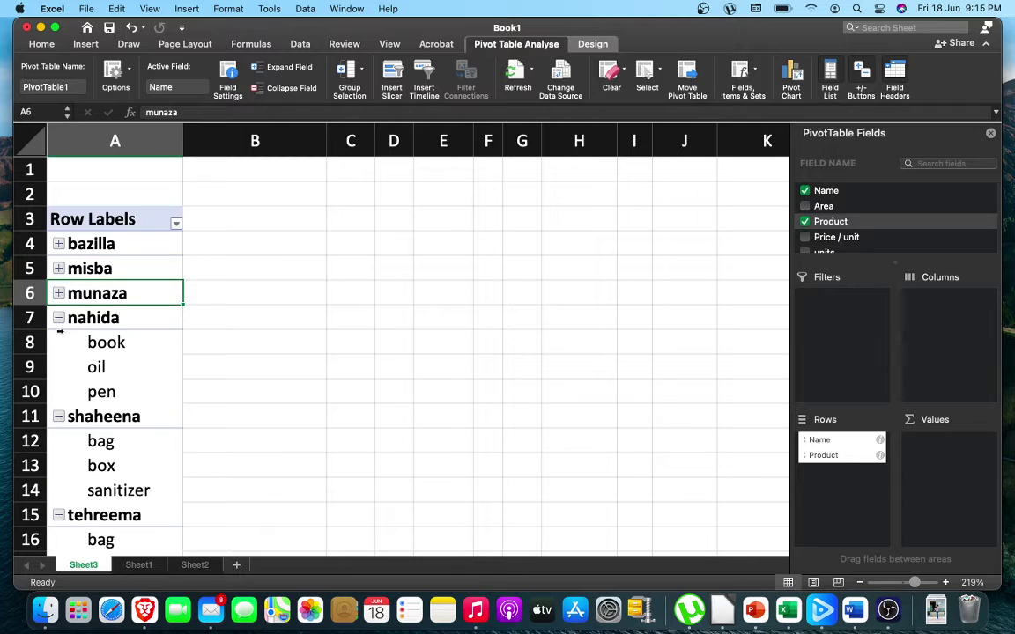
{"action": "left_click", "coordinate": [58, 319]}
{"action": "left_click", "coordinate": [58, 342]}
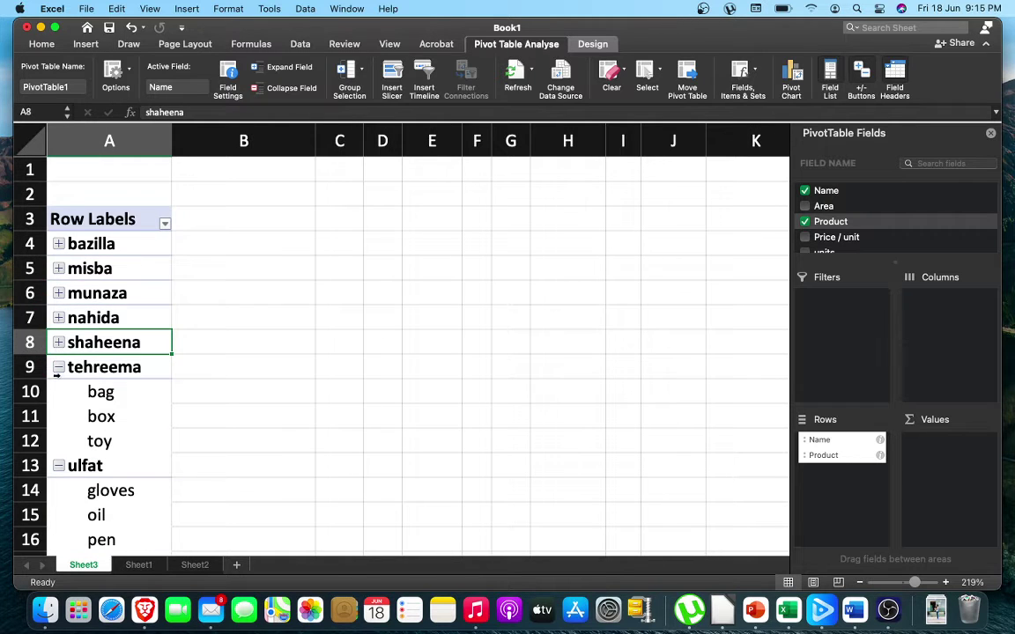
{"action": "left_click", "coordinate": [58, 368]}
{"action": "left_click", "coordinate": [58, 393]}
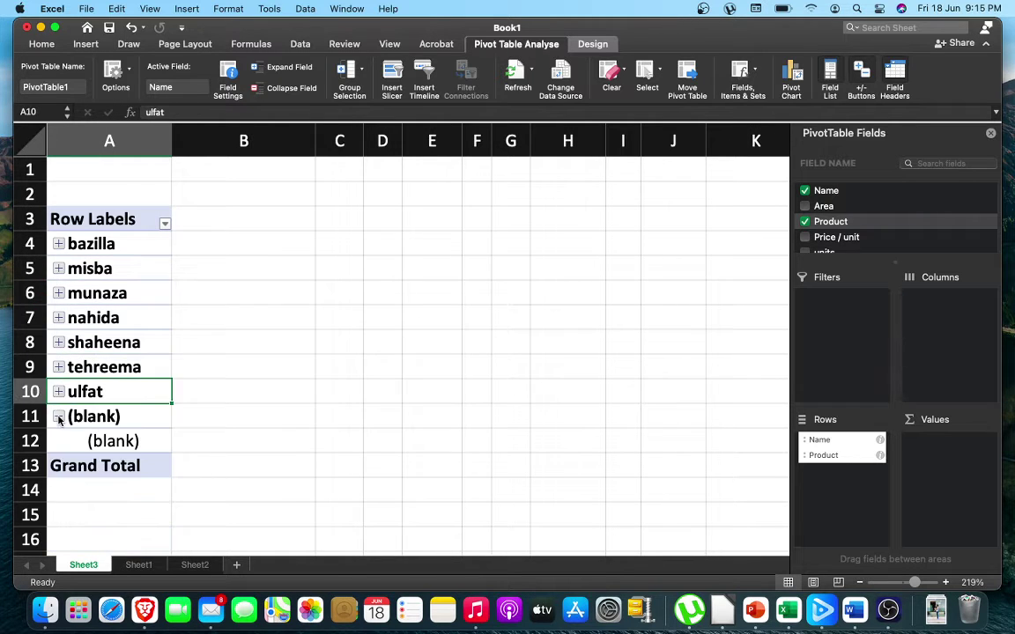
{"action": "left_click", "coordinate": [58, 416]}
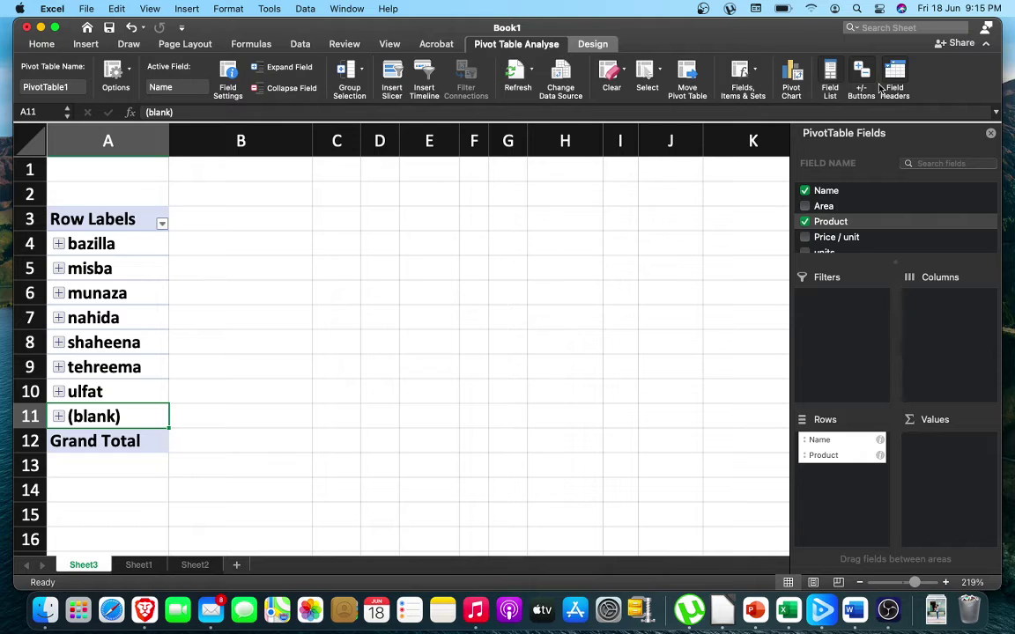
Step: Insert a PivotChart, add Area, put Name in Legend (Series) and Product in Values
{"action": "left_click", "coordinate": [793, 78]}
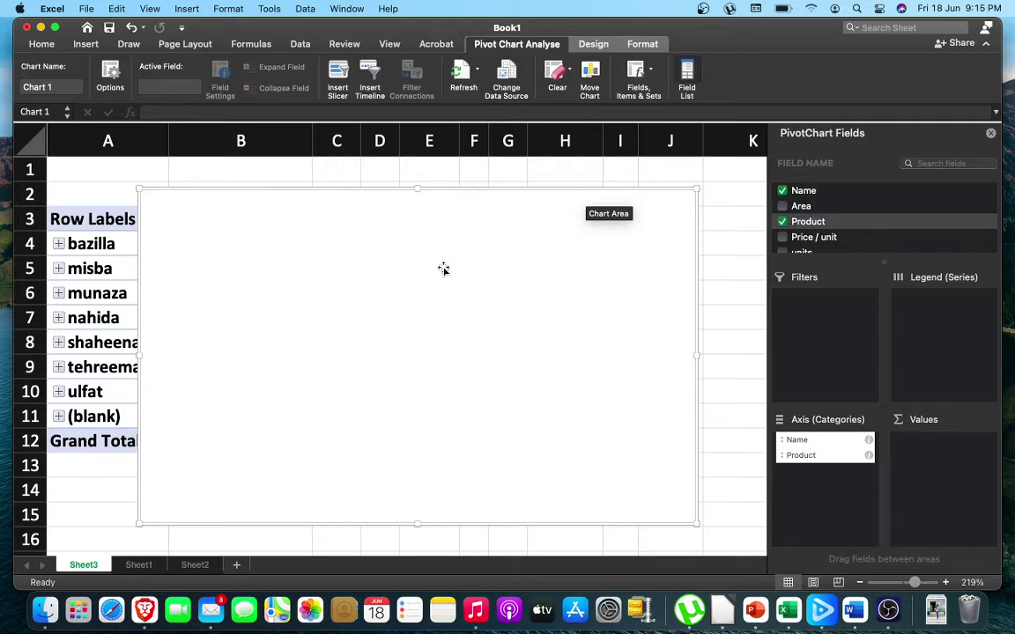
{"action": "left_click_drag", "start_coordinate": [661, 228], "coordinate": [693, 206]}
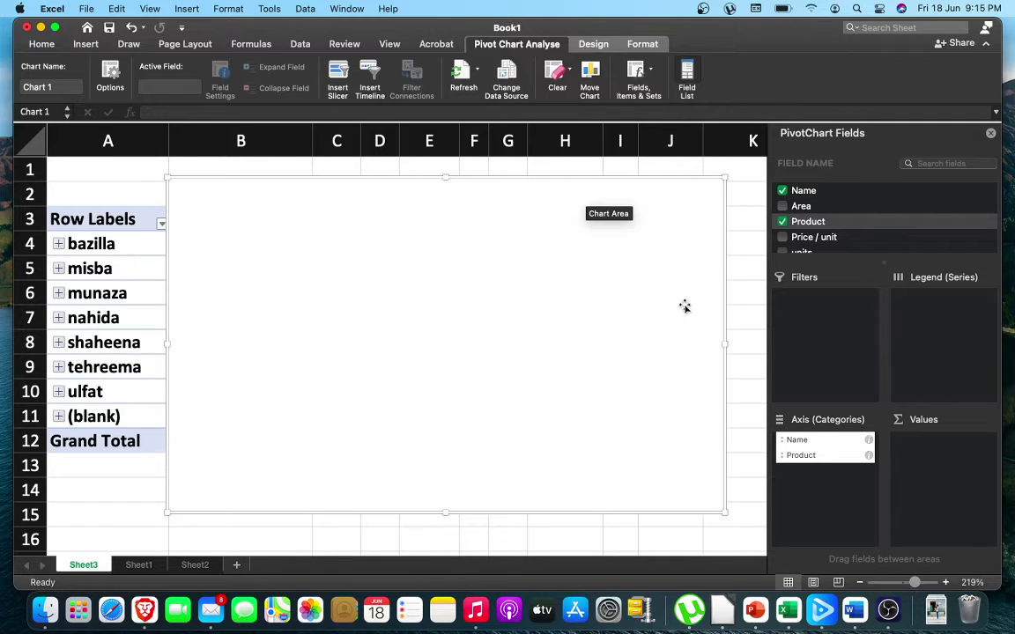
{"action": "left_click", "coordinate": [782, 207]}
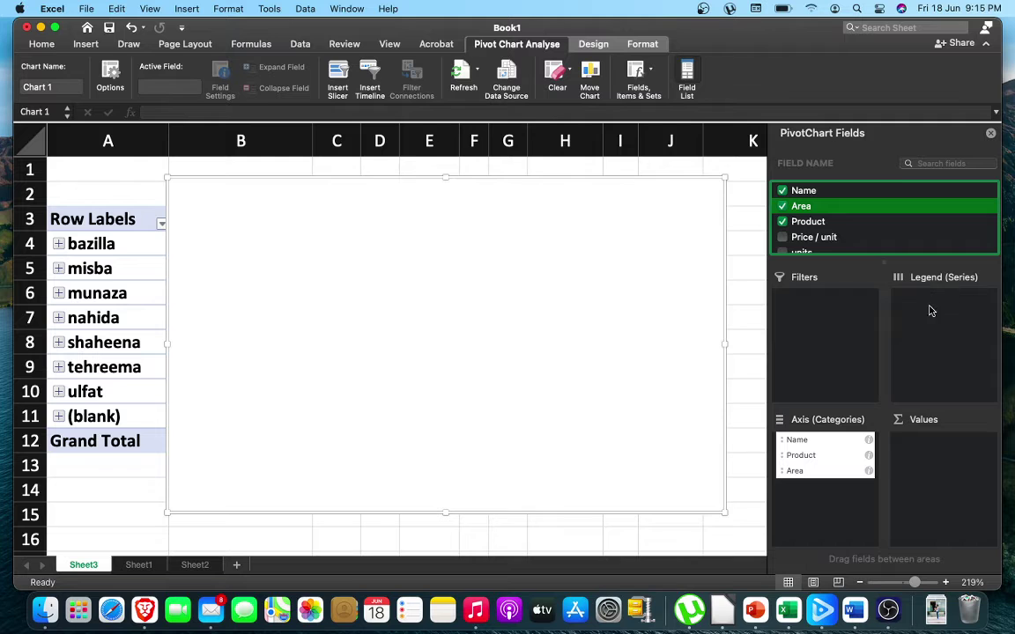
{"action": "left_click_drag", "start_coordinate": [814, 445], "coordinate": [934, 318]}
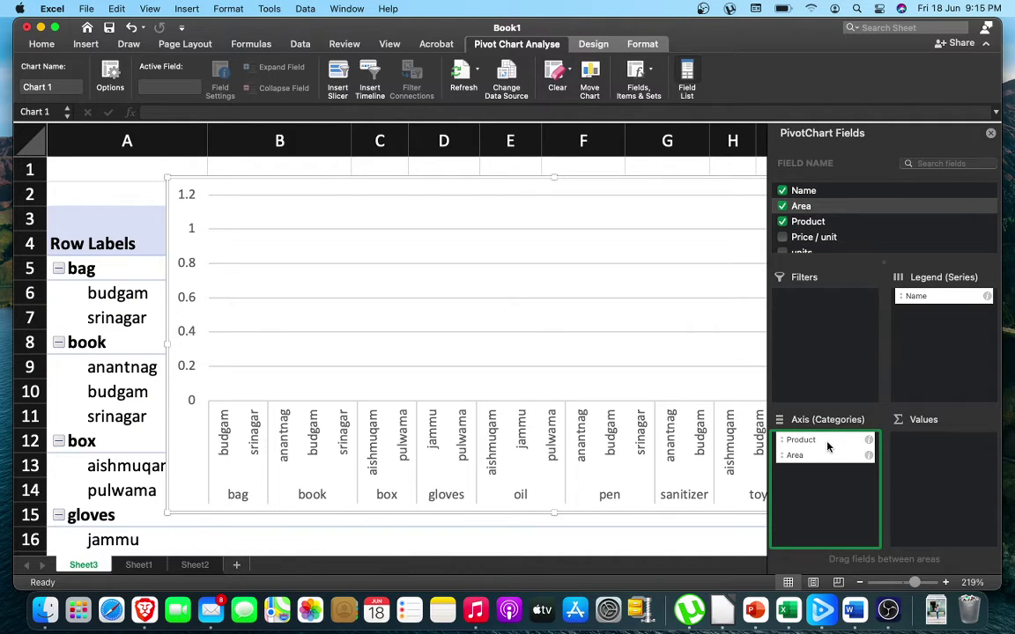
{"action": "left_click_drag", "start_coordinate": [827, 445], "coordinate": [954, 450]}
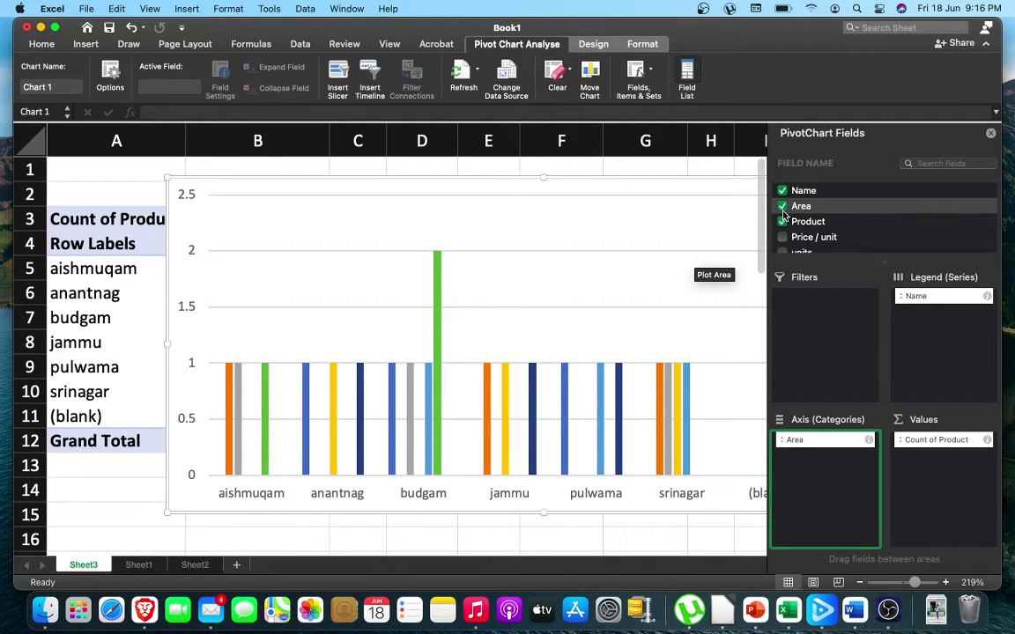
Step: Drop Name, make Area the legend series with Count of Product, and zoom out
{"action": "left_click", "coordinate": [782, 222]}
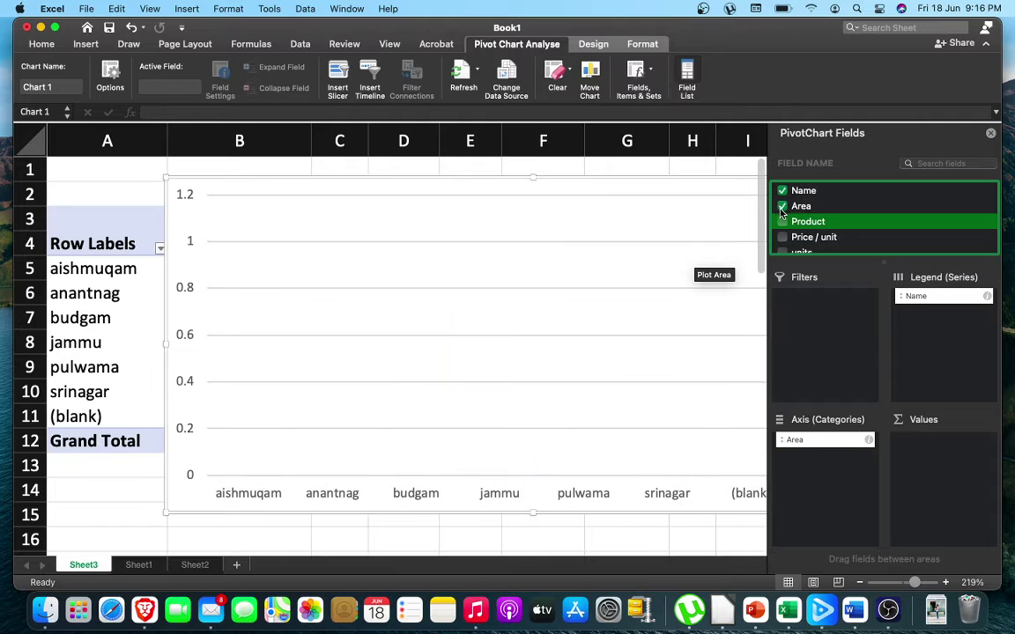
{"action": "left_click", "coordinate": [782, 192]}
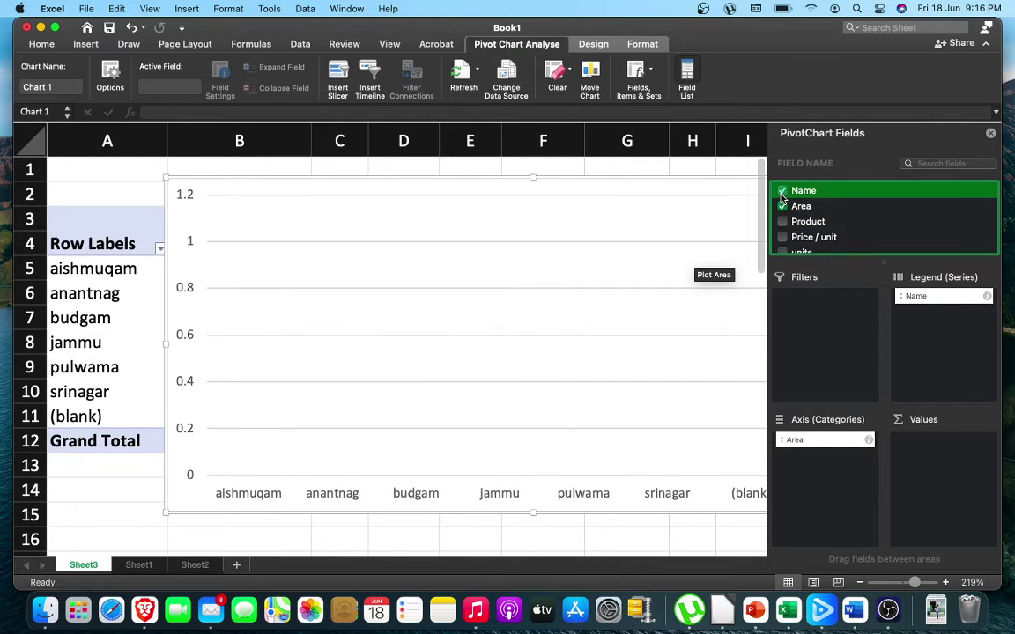
{"action": "left_click_drag", "start_coordinate": [824, 441], "coordinate": [940, 309]}
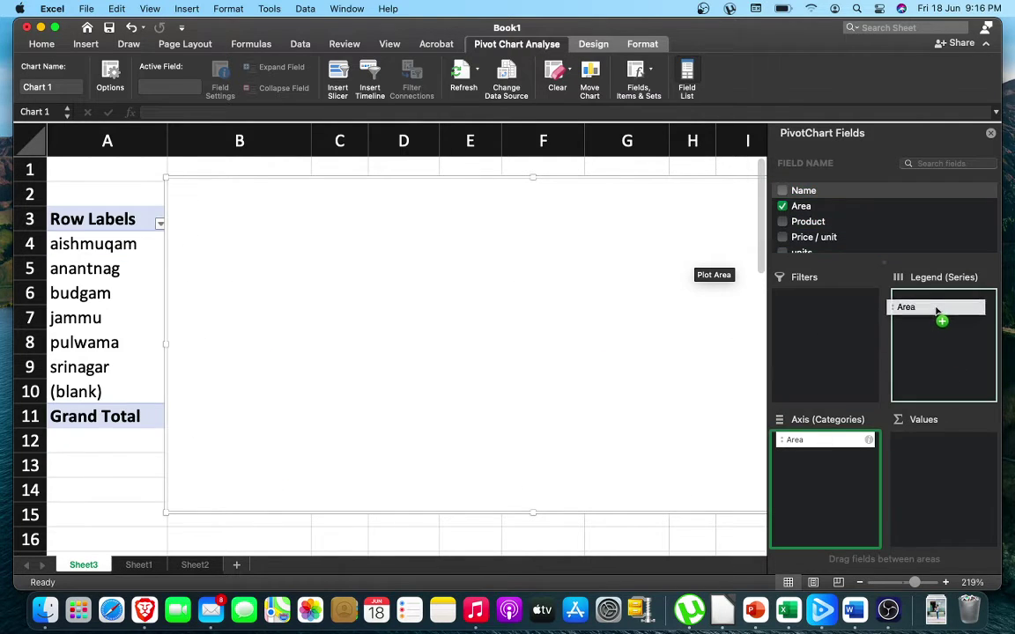
{"action": "left_click", "coordinate": [782, 222]}
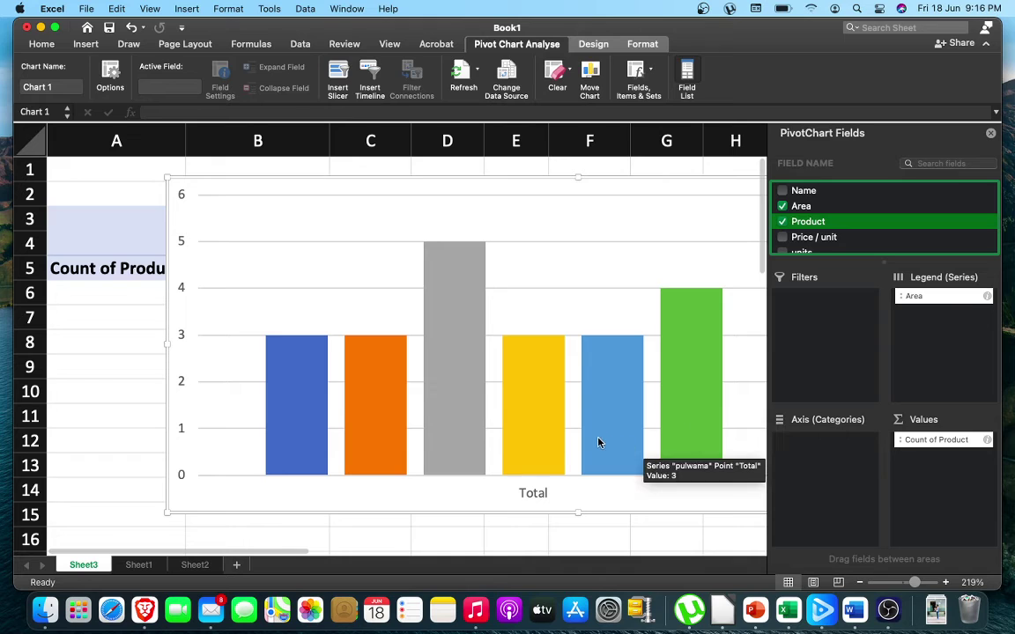
{"action": "left_click", "coordinate": [860, 583]}
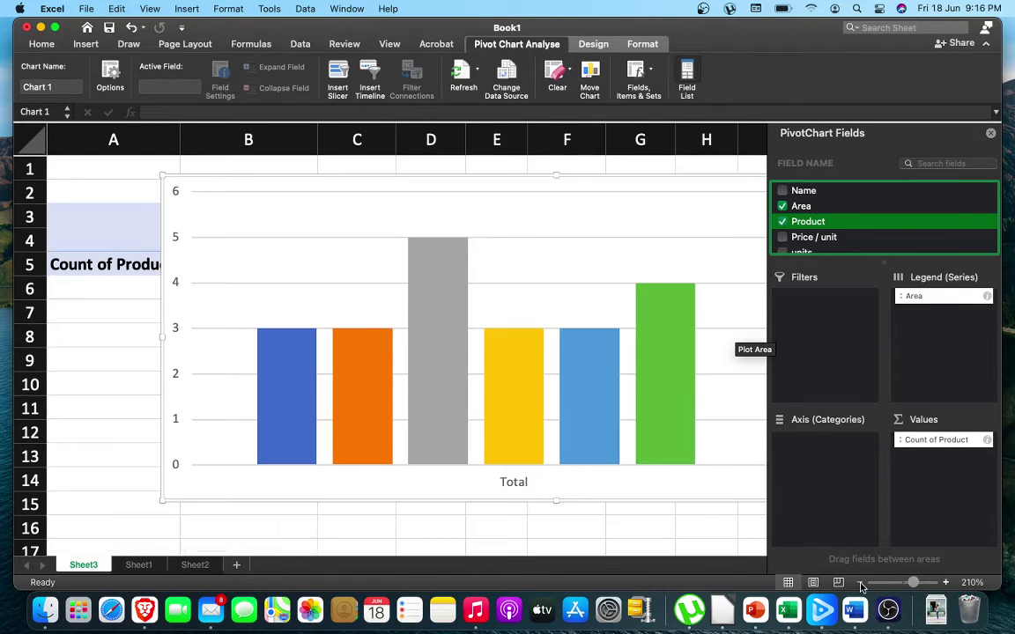
{"action": "left_click", "coordinate": [861, 583]}
{"action": "left_click", "coordinate": [860, 583]}
{"action": "left_click", "coordinate": [860, 583]}
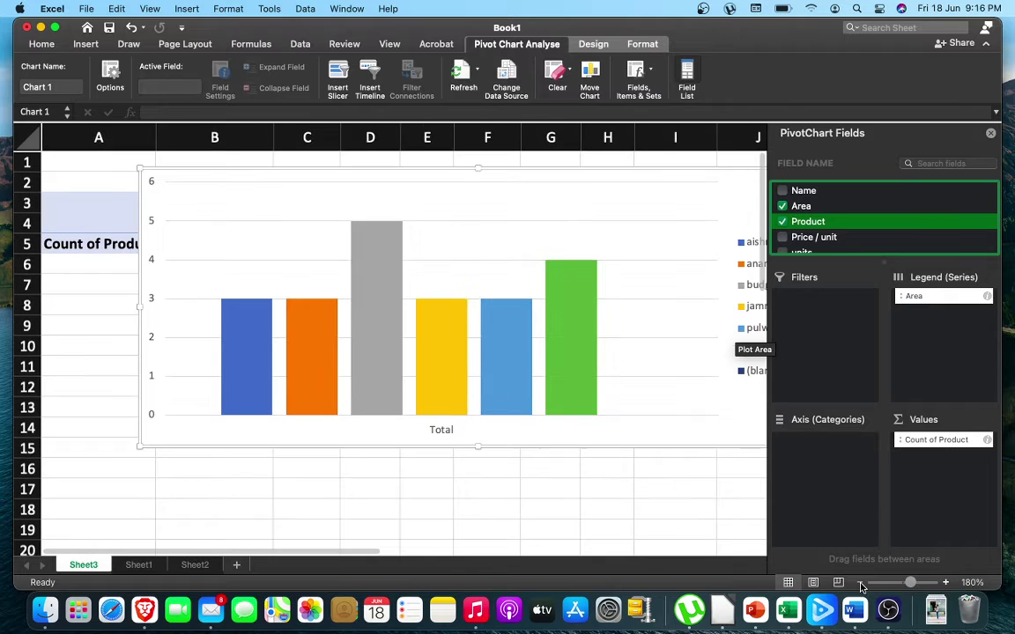
{"action": "left_click", "coordinate": [859, 583]}
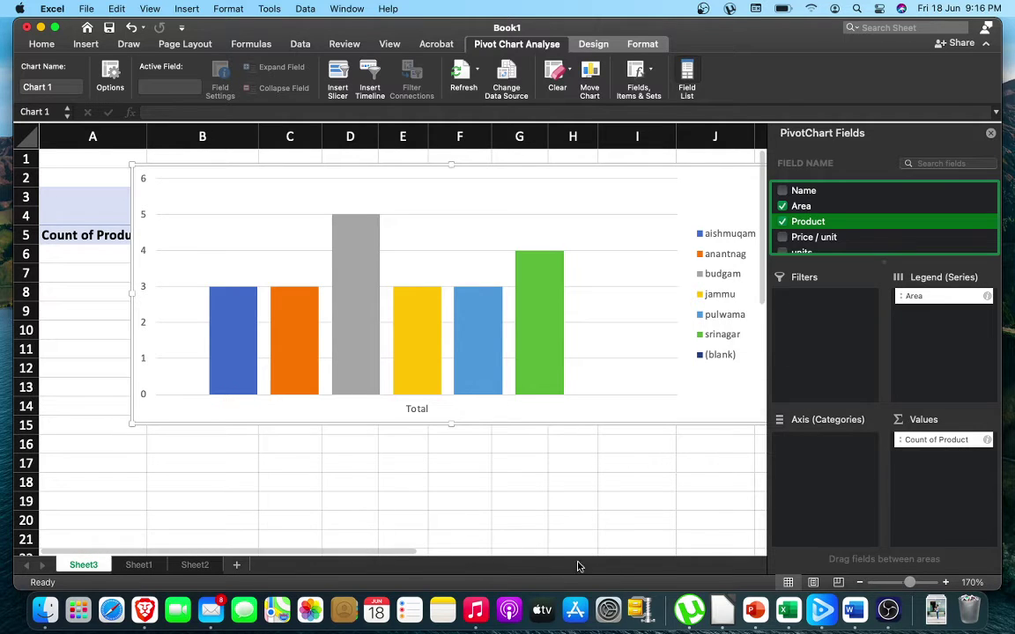
{"action": "left_click_drag", "start_coordinate": [614, 523], "coordinate": [537, 523]}
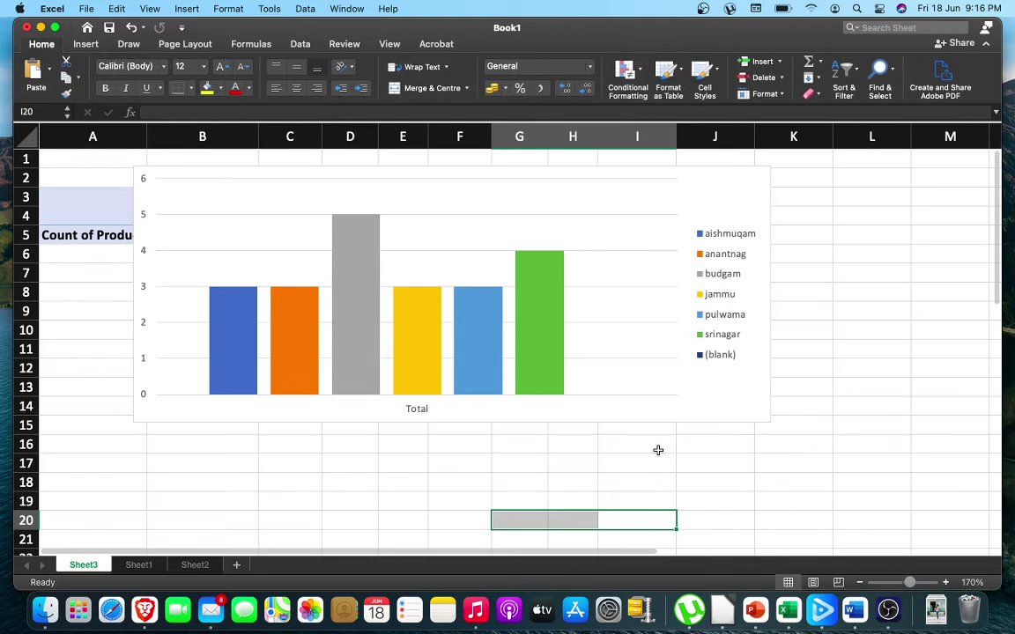
{"action": "left_click", "coordinate": [652, 446]}
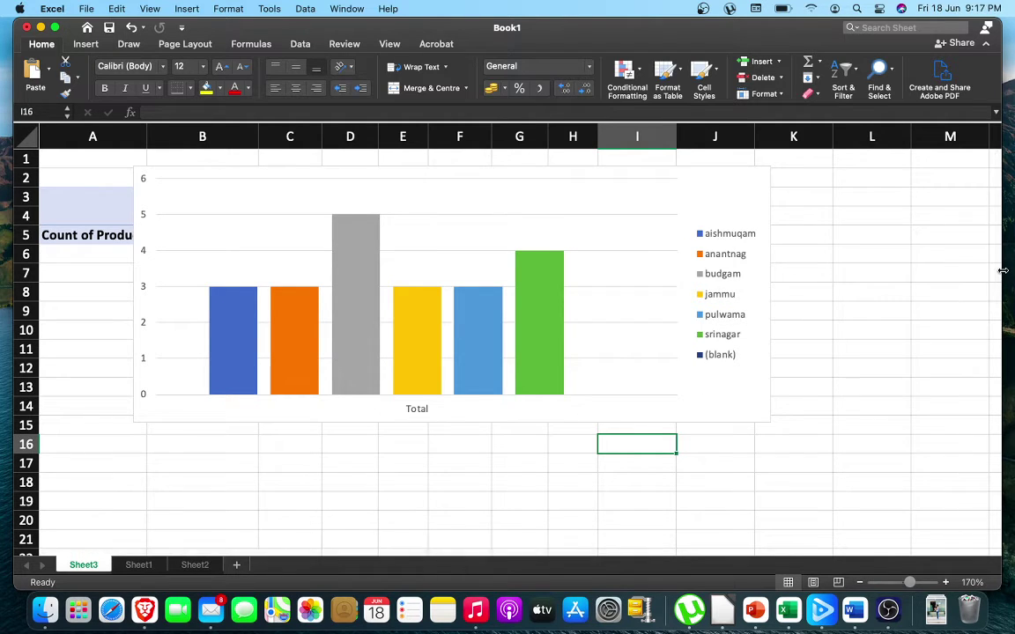
{"action": "left_click_drag", "start_coordinate": [1004, 288], "coordinate": [1011, 284]}
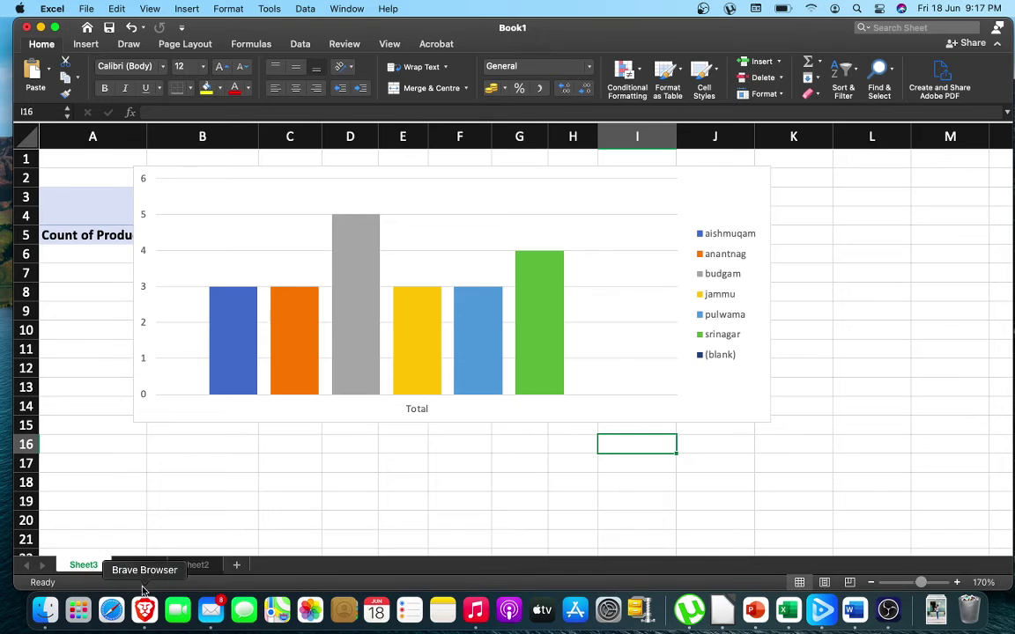
{"action": "left_click", "coordinate": [138, 566]}
{"action": "left_click", "coordinate": [193, 565]}
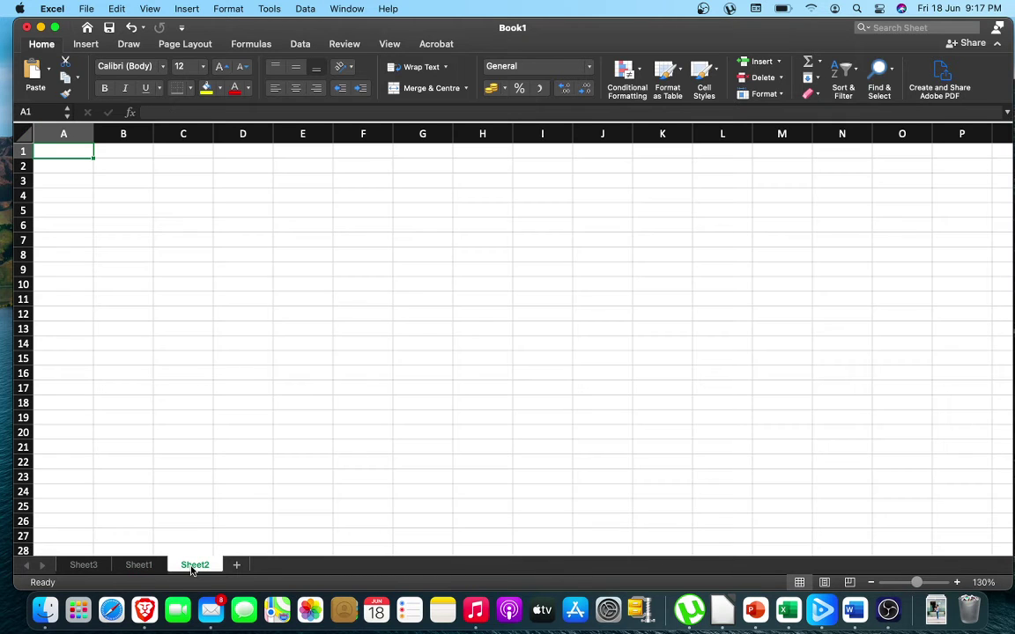
{"action": "left_click", "coordinate": [74, 569]}
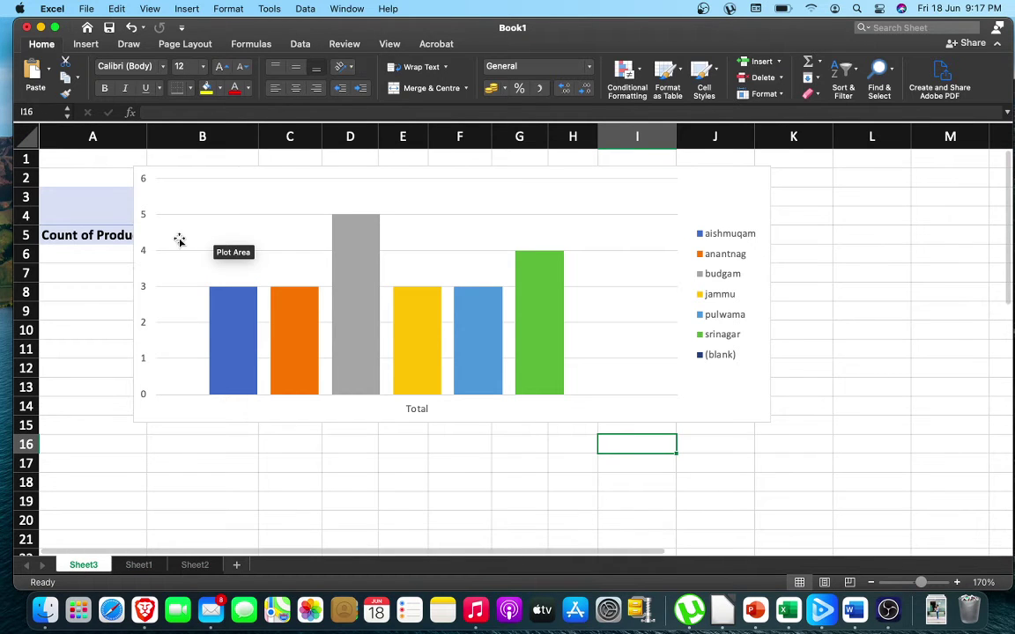
{"action": "left_click", "coordinate": [150, 387]}
{"action": "double_click", "coordinate": [294, 350]}
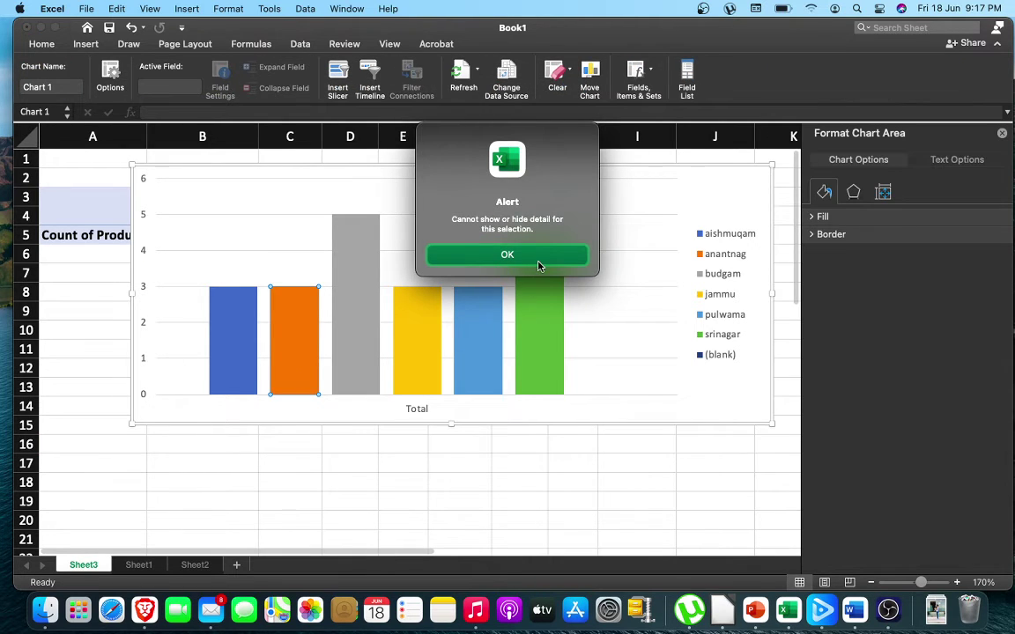
{"action": "left_click", "coordinate": [539, 264]}
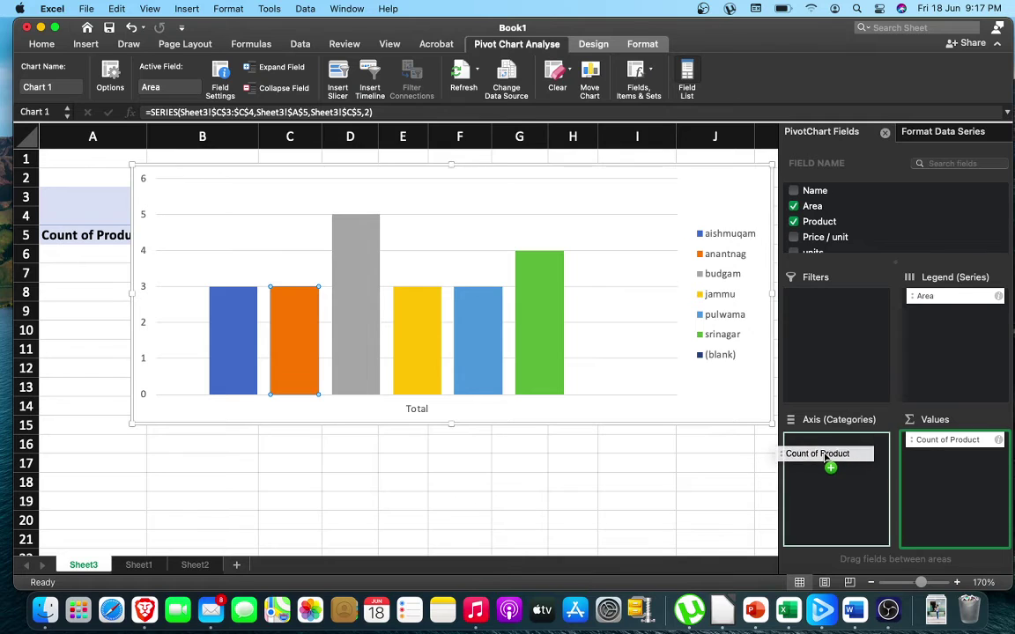
Step: Move Product to the chart's category axis and add units as the summed value field
{"action": "left_click_drag", "start_coordinate": [934, 445], "coordinate": [829, 453]}
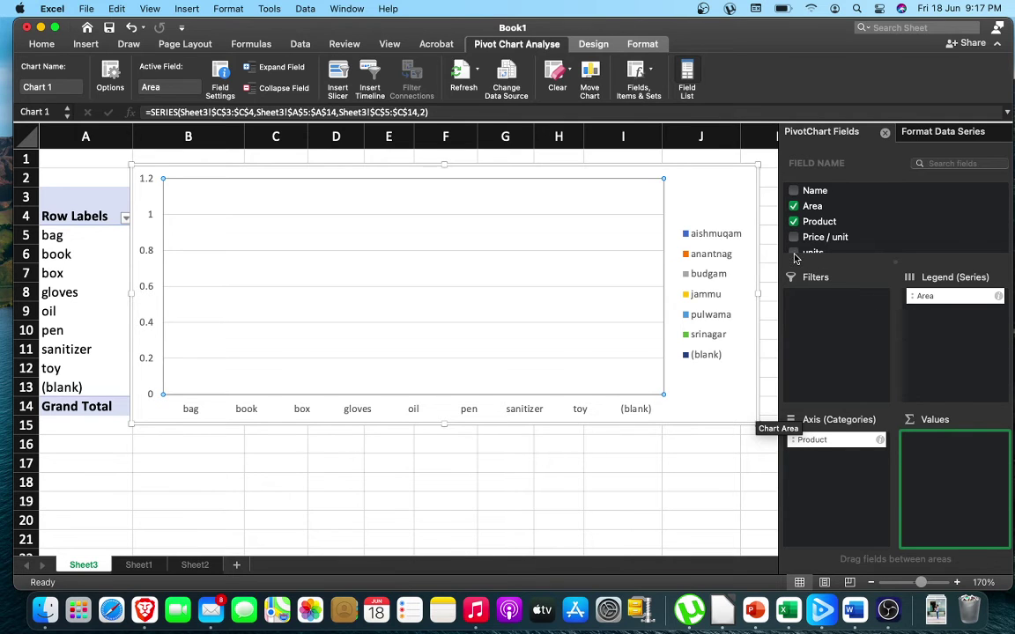
{"action": "left_click", "coordinate": [793, 253]}
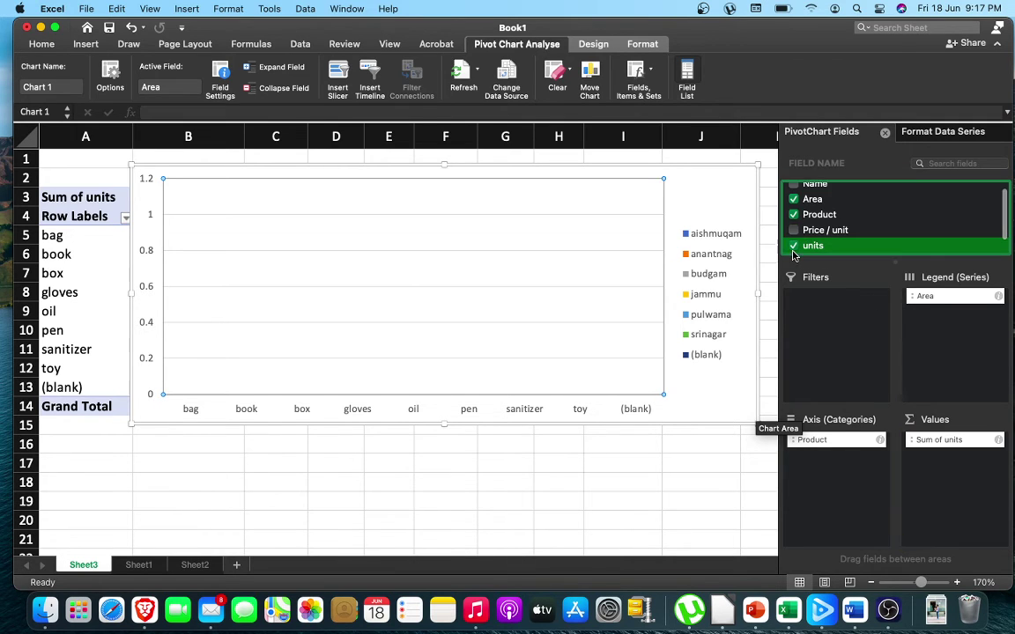